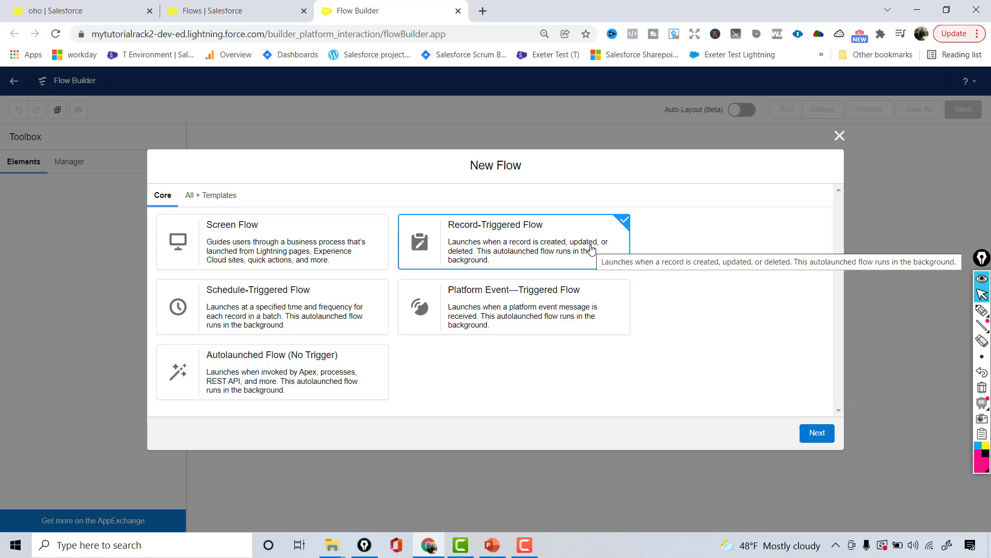
- Confirm the record-triggered flow type and choose the Freeform canvas layout
{"action": "left_click", "coordinate": [826, 434]}
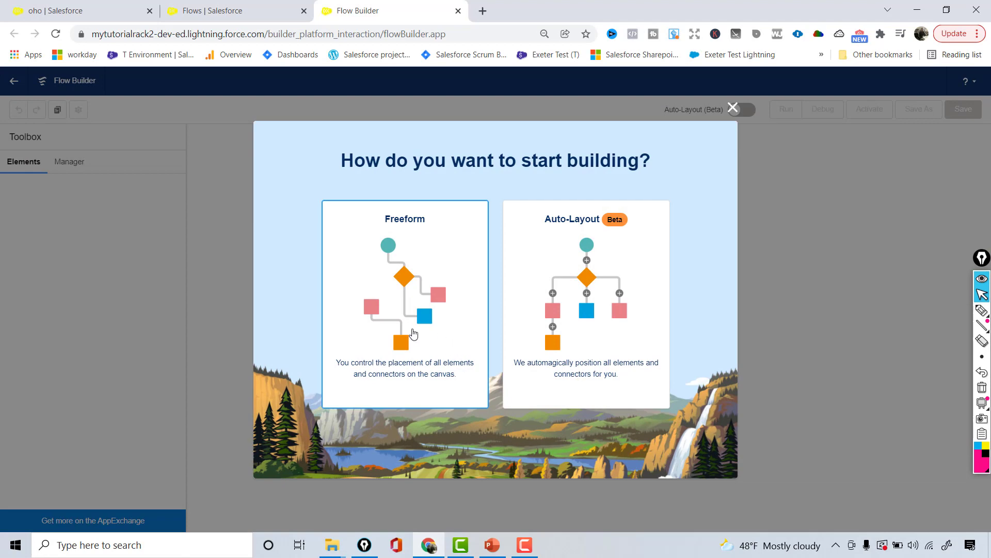
{"action": "left_click", "coordinate": [413, 334]}
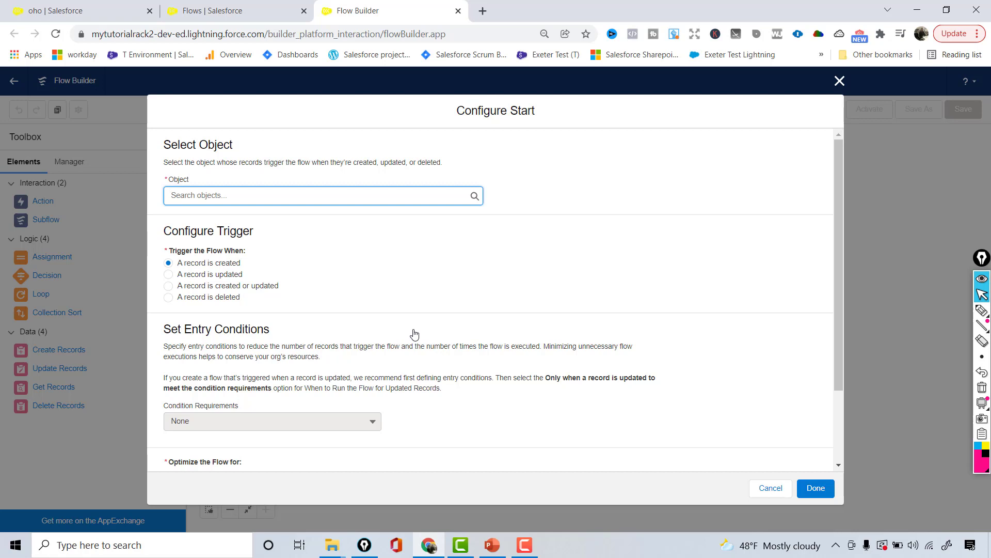
- Select Lead as the trigger object, keeping 'A record is created' as the trigger
{"action": "type", "text": "Lead"}
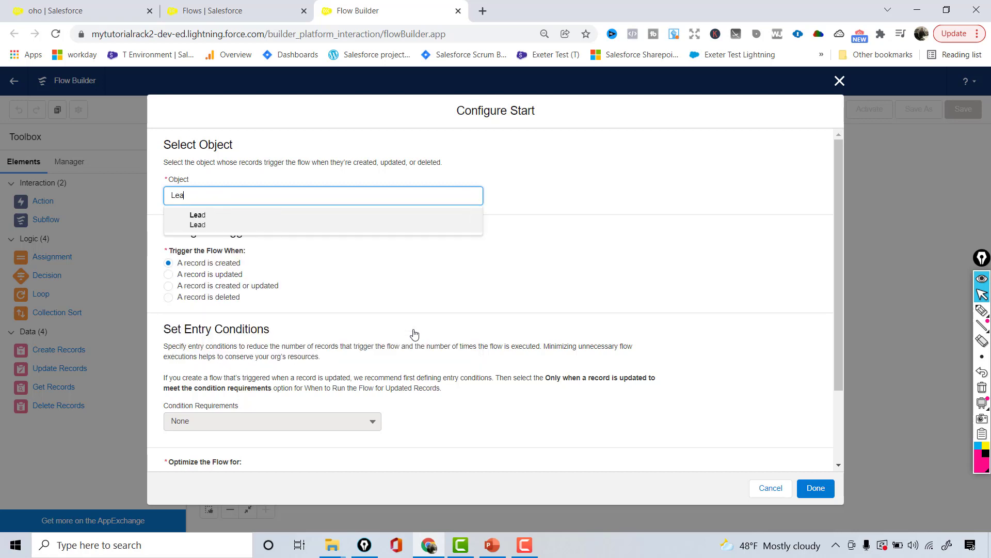
{"action": "left_click", "coordinate": [381, 217]}
{"action": "scroll", "coordinate": [840, 256], "scroll_direction": "down", "scroll_amount": 2}
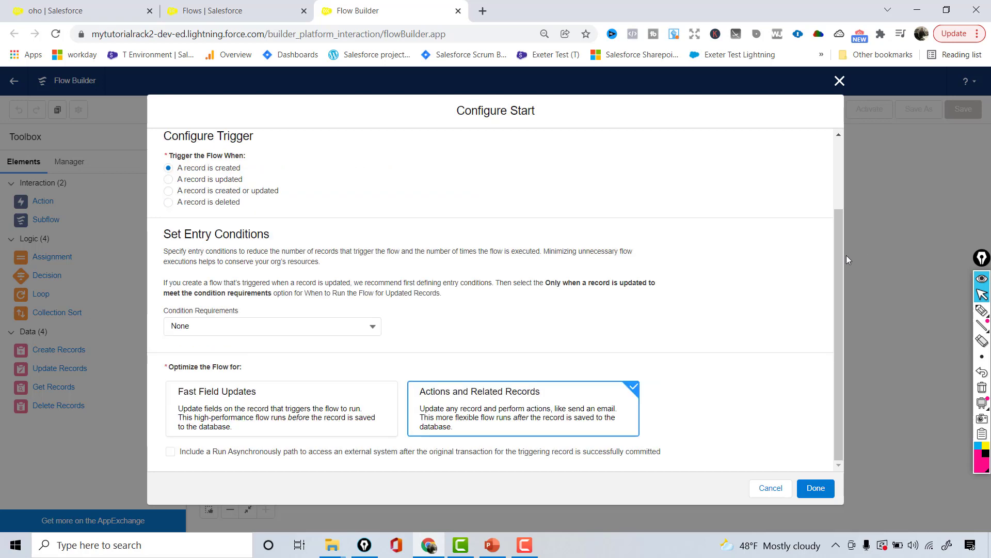
{"action": "left_click_drag", "start_coordinate": [839, 261], "coordinate": [837, 198]}
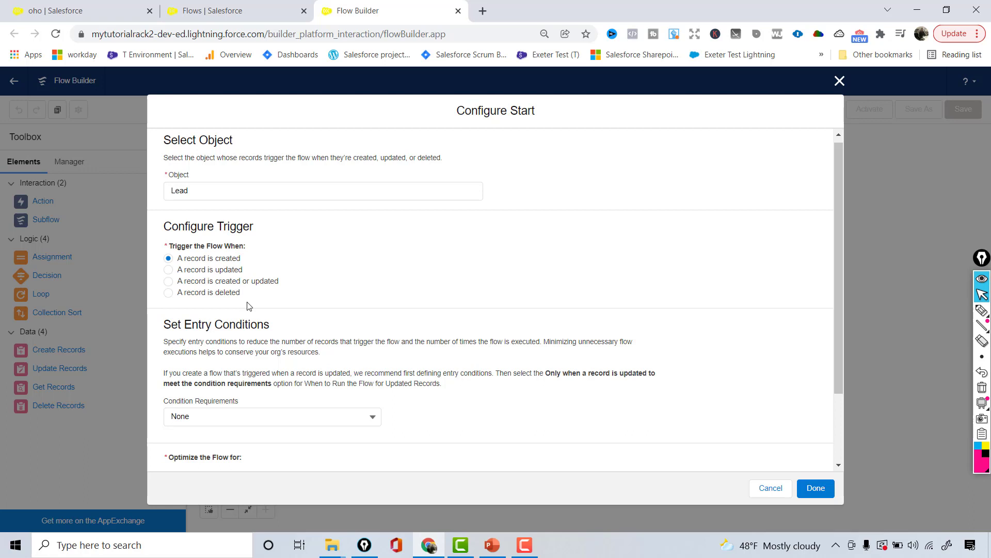
{"action": "left_click_drag", "start_coordinate": [837, 261], "coordinate": [835, 303]}
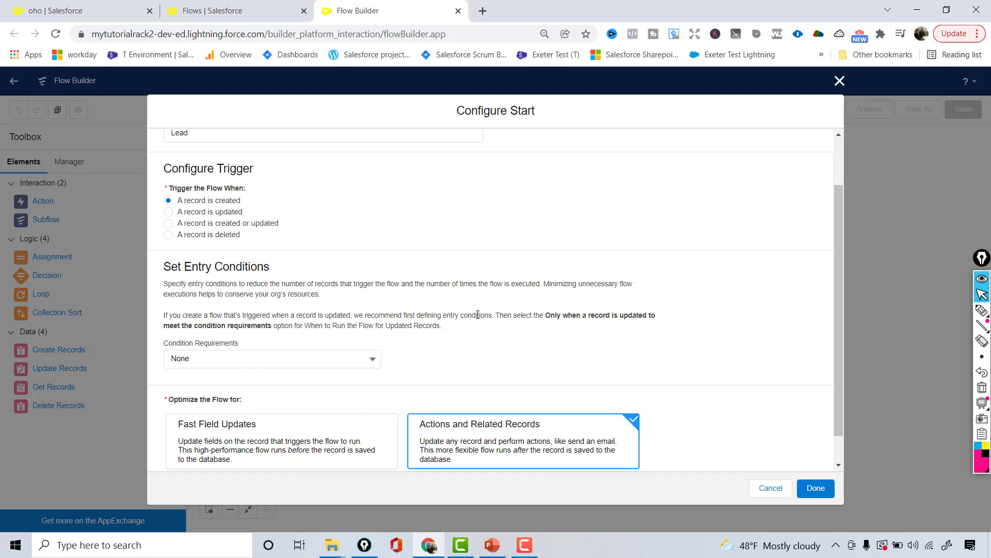
- Leave Condition Requirements at None, choose Fast Field Updates, and apply the start configuration
{"action": "left_click", "coordinate": [325, 358]}
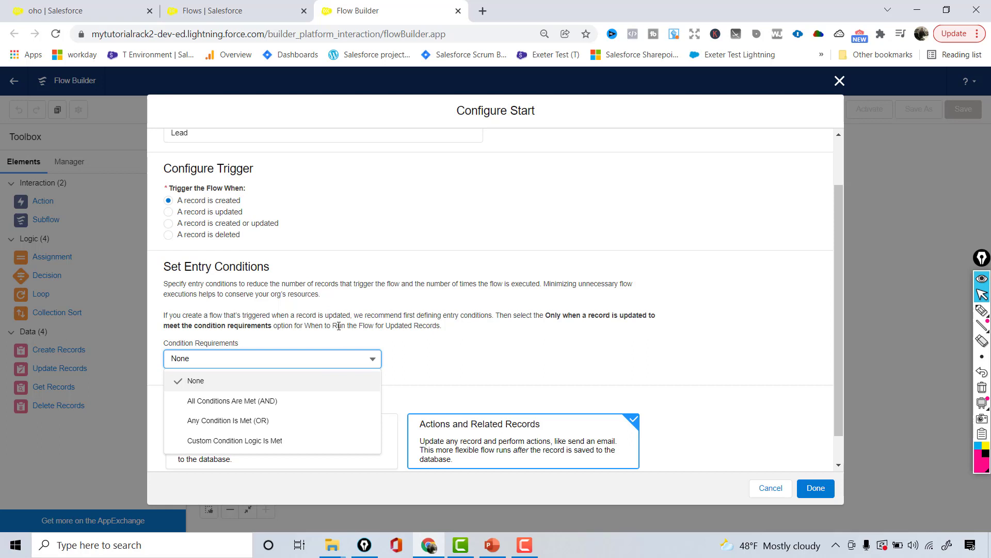
{"action": "left_click", "coordinate": [294, 400]}
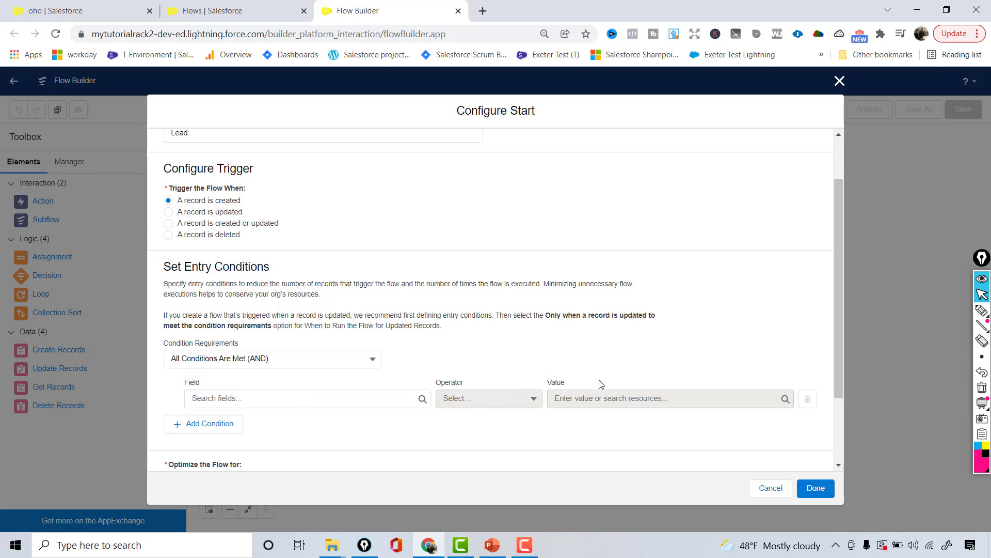
{"action": "left_click", "coordinate": [376, 360]}
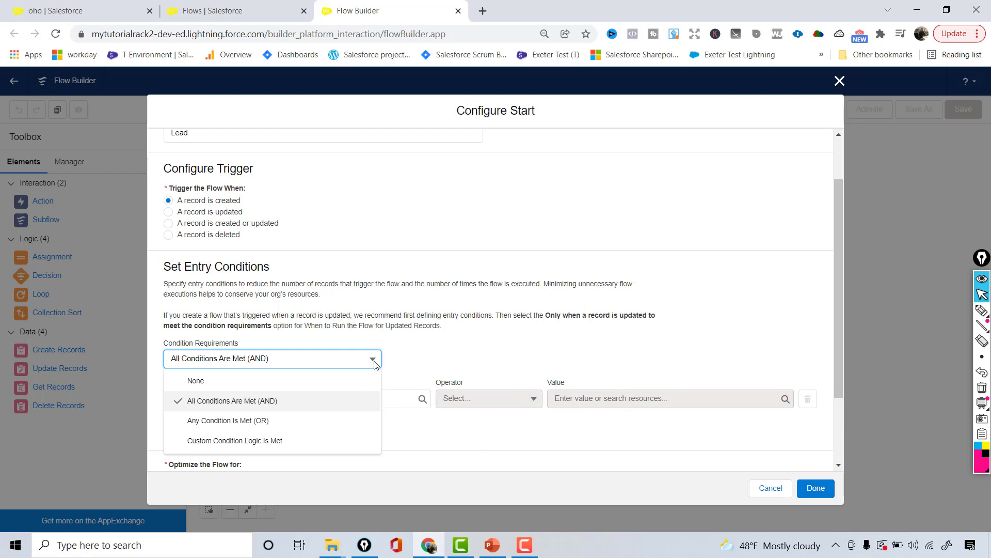
{"action": "left_click", "coordinate": [271, 385]}
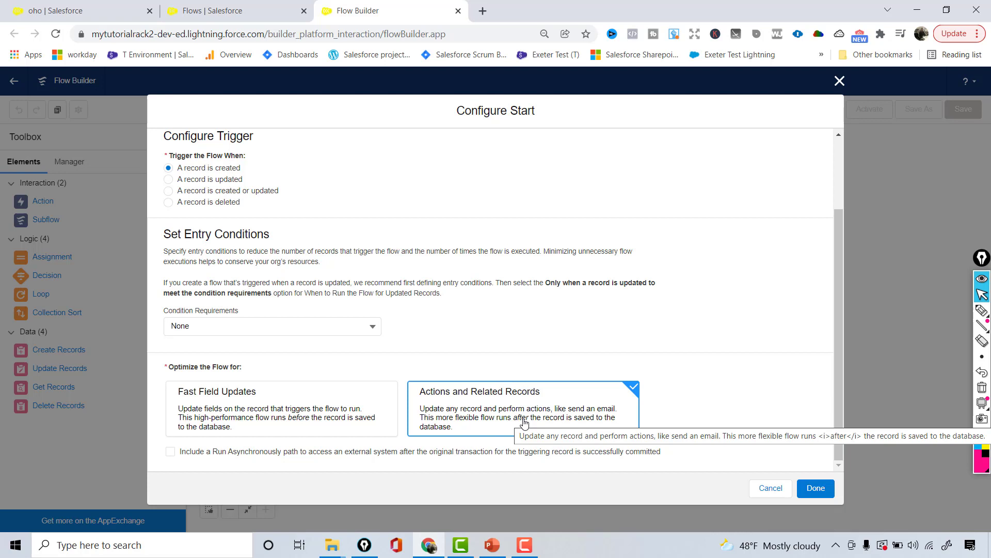
{"action": "left_click", "coordinate": [348, 421]}
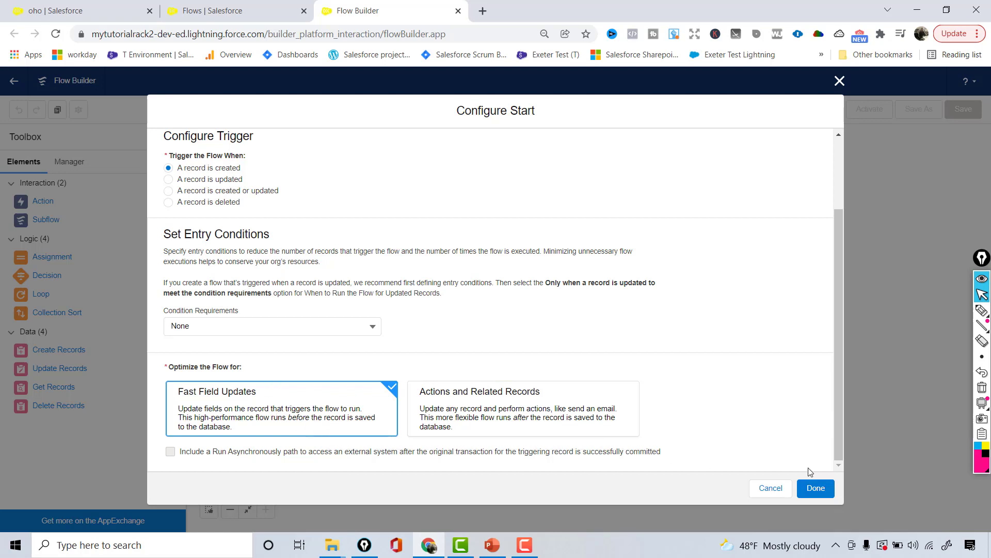
{"action": "left_click", "coordinate": [808, 489]}
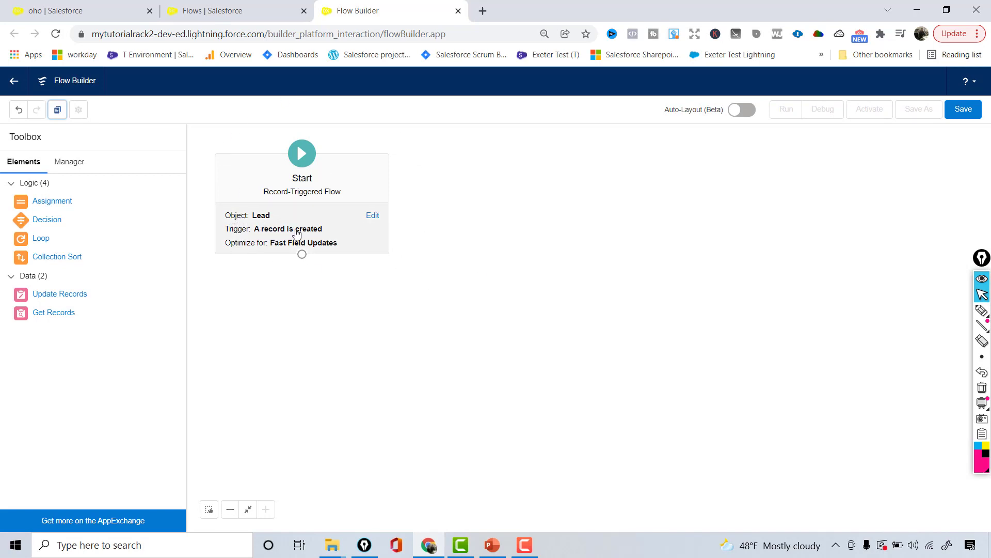
- Add an Update Records element, review the requirements slide, and begin typing the element's label
{"action": "left_click_drag", "start_coordinate": [21, 295], "coordinate": [258, 291]}
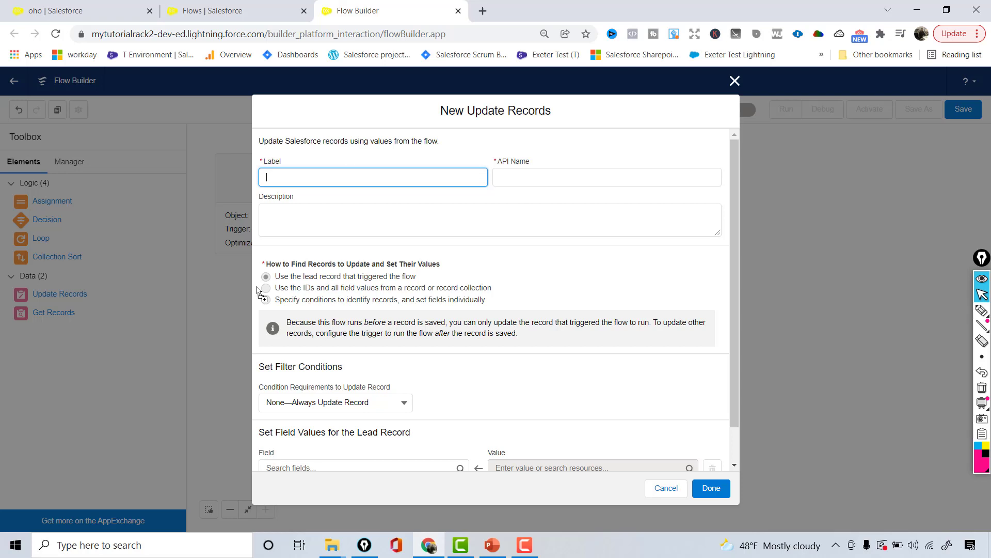
{"action": "left_click", "coordinate": [492, 545]}
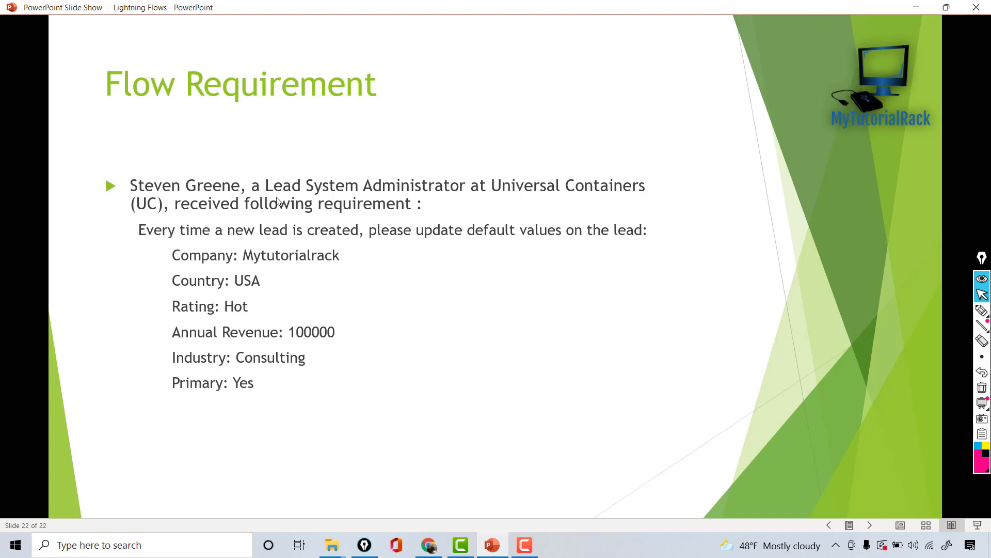
{"action": "left_click", "coordinate": [922, 14]}
{"action": "left_click", "coordinate": [352, 179]}
{"action": "type", "text": "Update D"}
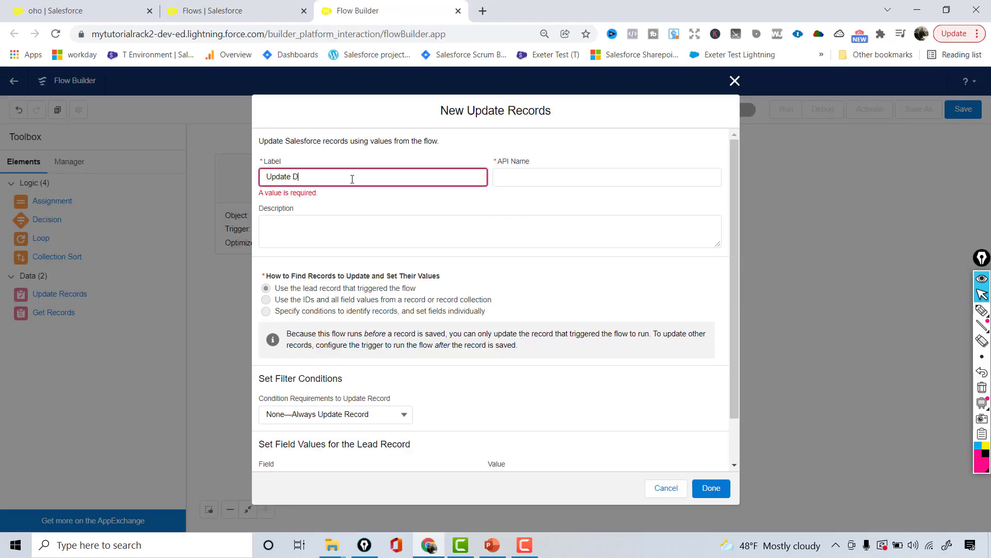
{"action": "type", "text": "efault Values"}
{"action": "type", "text": " On Dl"}
- Correct the label to 'Update Default Values On Lead' so the API name auto-fills as Update_Default_Values_On_Lead
{"action": "key", "text": "BackSpace"}
{"action": "key", "text": "BackSpace"}
{"action": "type", "text": "Lead"}
{"action": "key", "text": "Tab"}
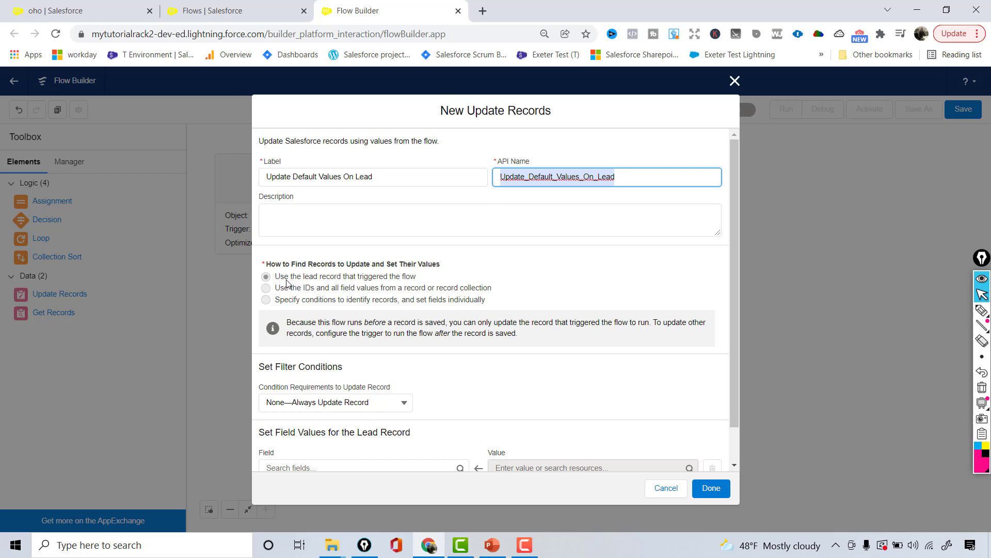
{"action": "left_click", "coordinate": [437, 260]}
{"action": "scroll", "coordinate": [437, 260], "scroll_direction": "down", "scroll_amount": 1}
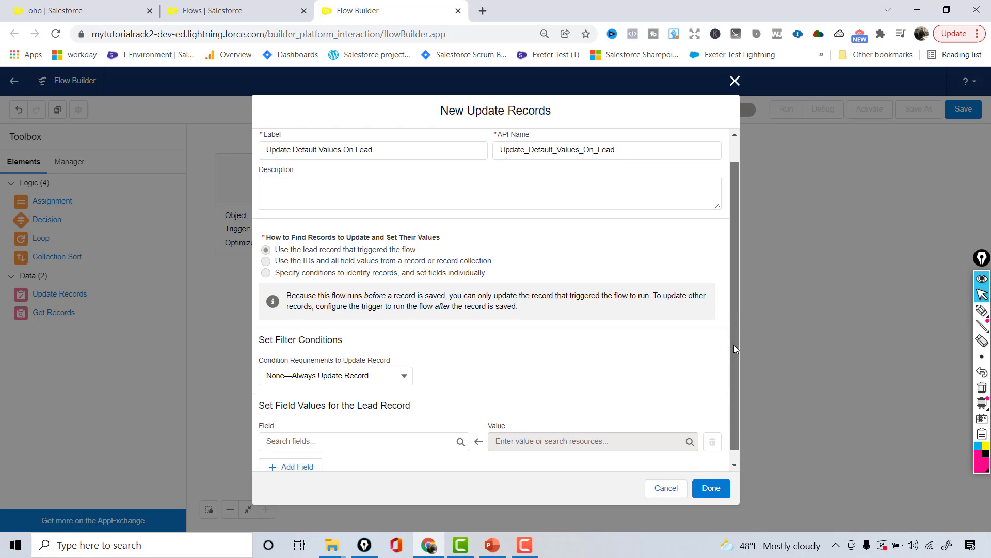
{"action": "left_click", "coordinate": [359, 363]}
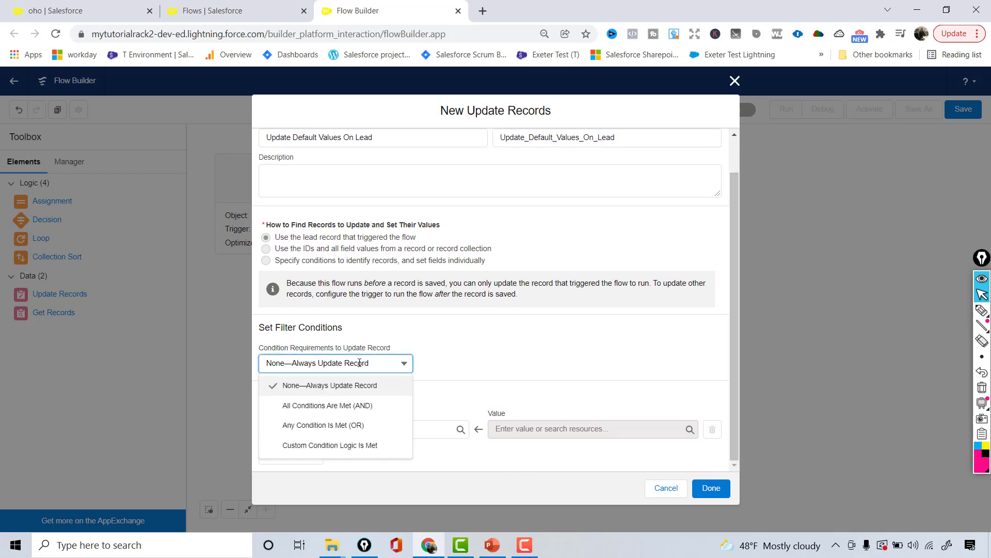
{"action": "left_click", "coordinate": [471, 326]}
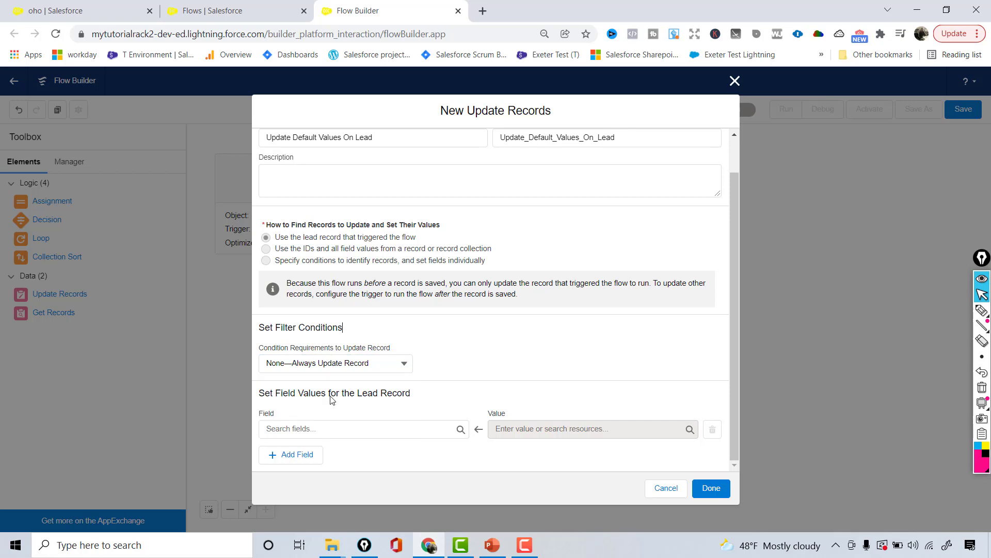
{"action": "left_click", "coordinate": [353, 363]}
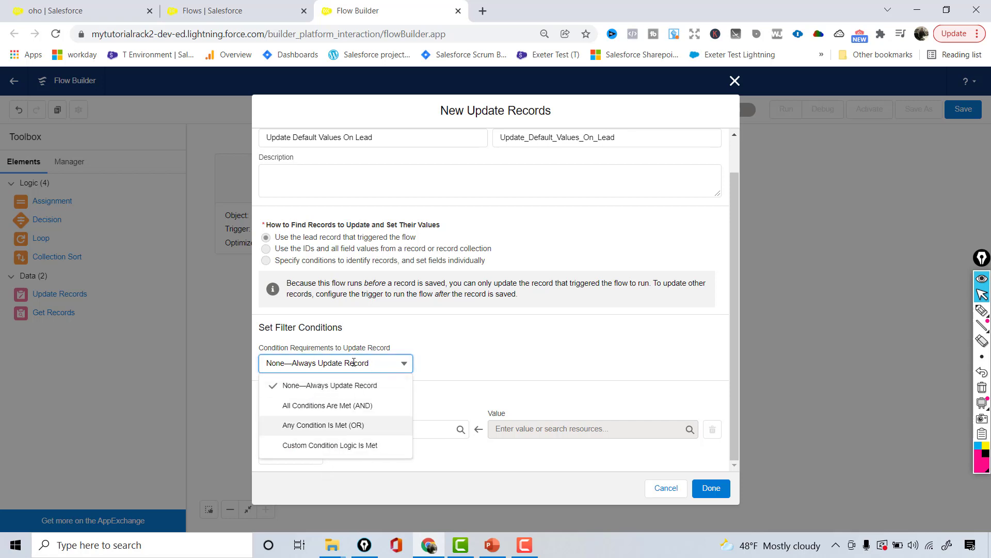
{"action": "left_click", "coordinate": [431, 374]}
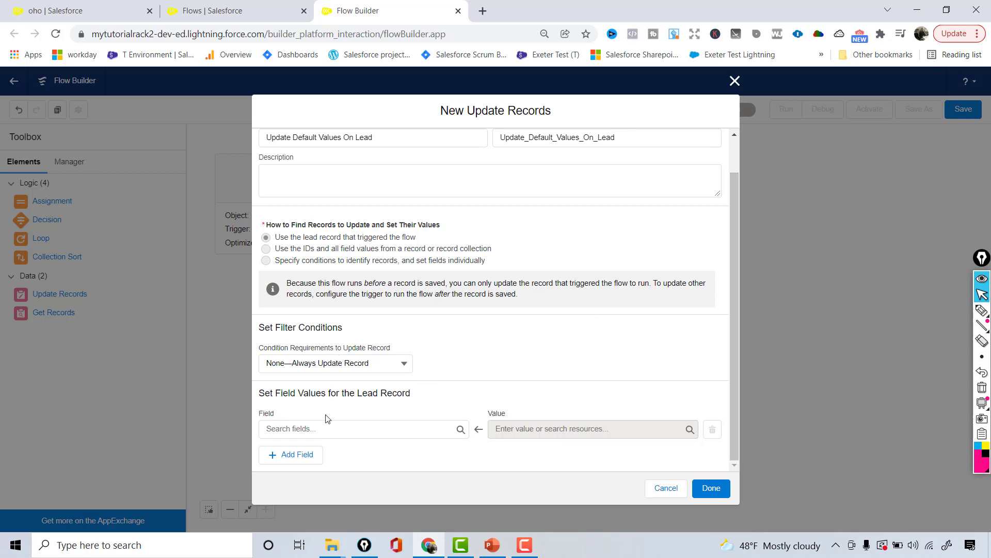
- Set Company to Mytutorialrack and Country to USA in the update's field rows
{"action": "left_click", "coordinate": [302, 429]}
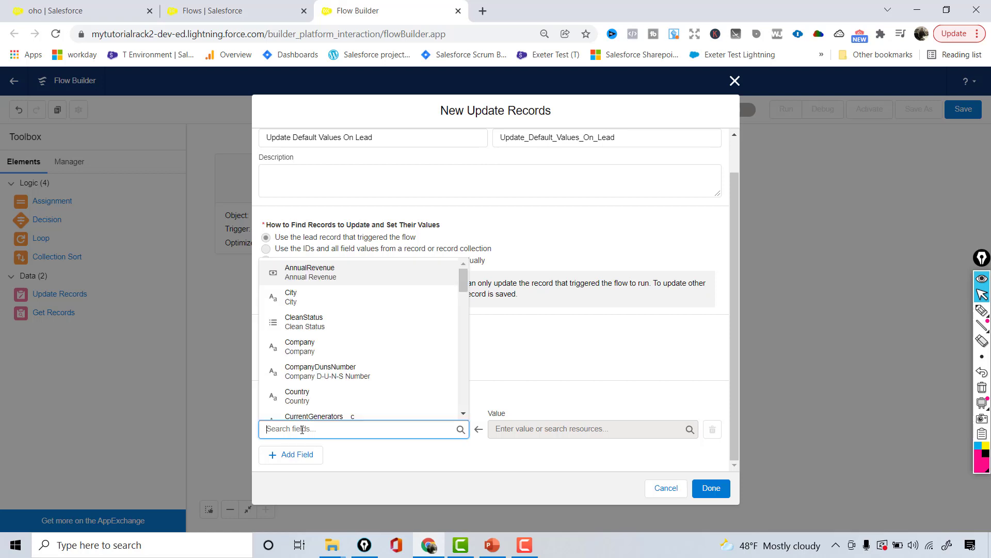
{"action": "left_click", "coordinate": [305, 351]}
{"action": "left_click", "coordinate": [550, 430]}
{"action": "type", "text": "Mytu"}
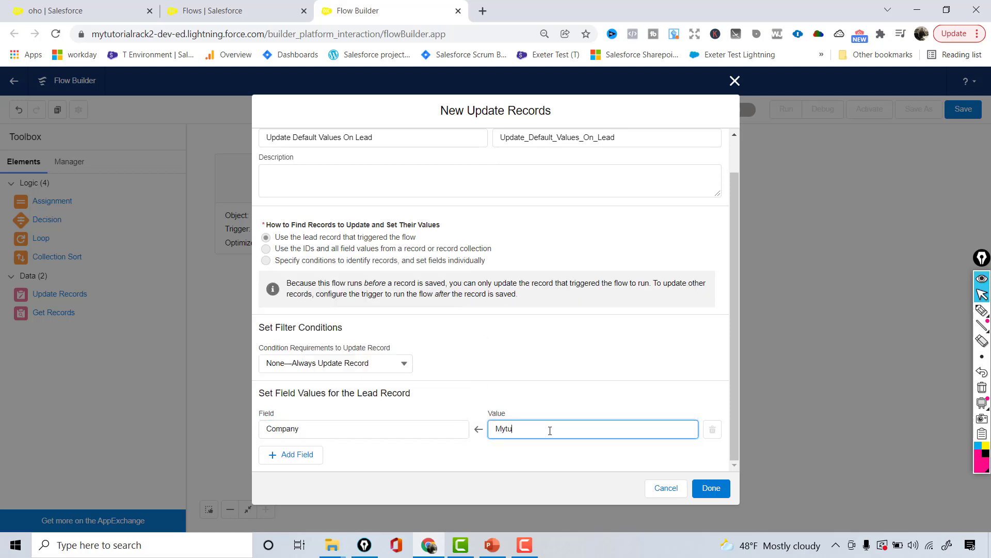
{"action": "type", "text": "torialrack"}
{"action": "left_click", "coordinate": [305, 454]}
{"action": "scroll", "coordinate": [733, 343], "scroll_direction": "down", "scroll_amount": 1}
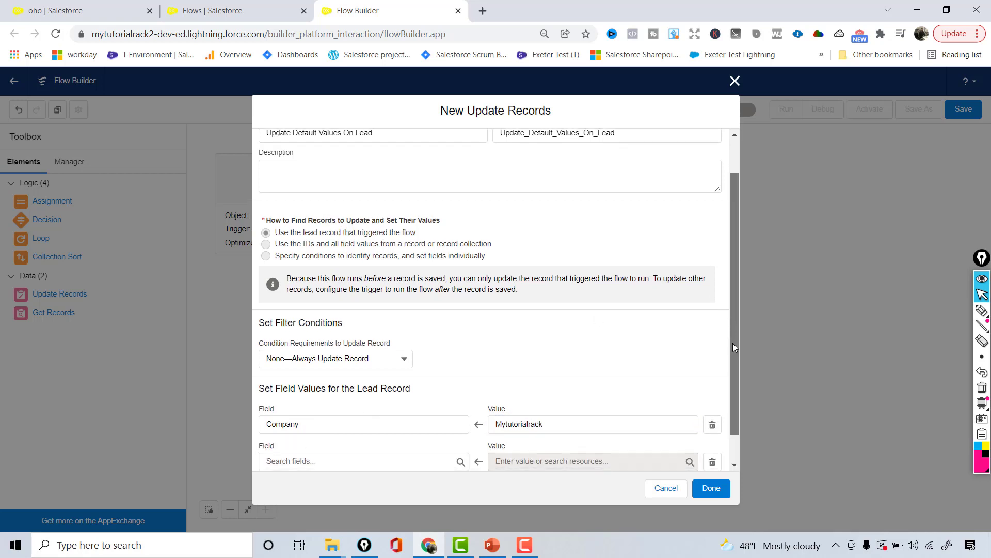
{"action": "scroll", "coordinate": [733, 343], "scroll_direction": "down", "scroll_amount": 1}
{"action": "left_click", "coordinate": [385, 429]}
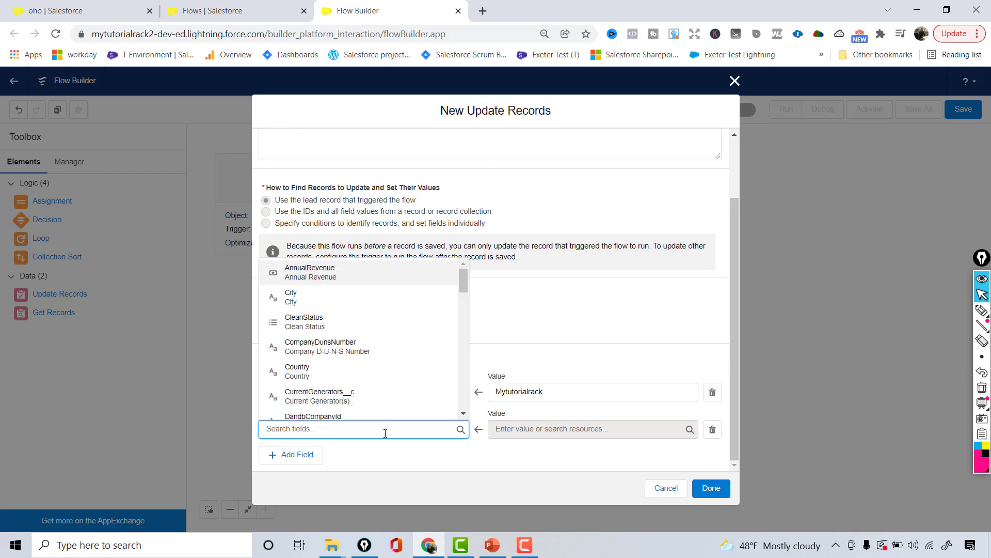
{"action": "type", "text": "Cou"}
{"action": "left_click", "coordinate": [355, 408]}
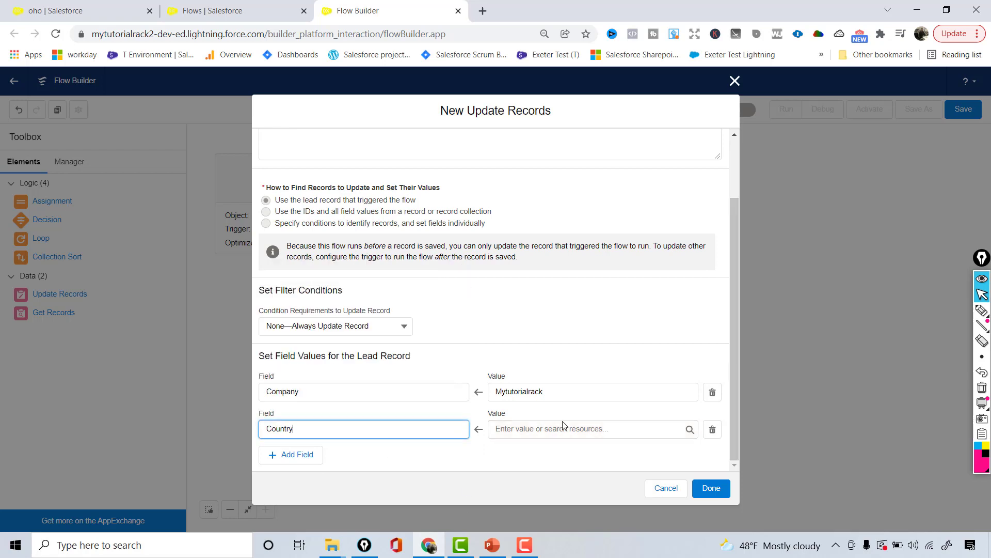
{"action": "left_click", "coordinate": [608, 432]}
{"action": "type", "text": "USA"}
- Add a third row setting Industry to Consulting
{"action": "left_click", "coordinate": [305, 458]}
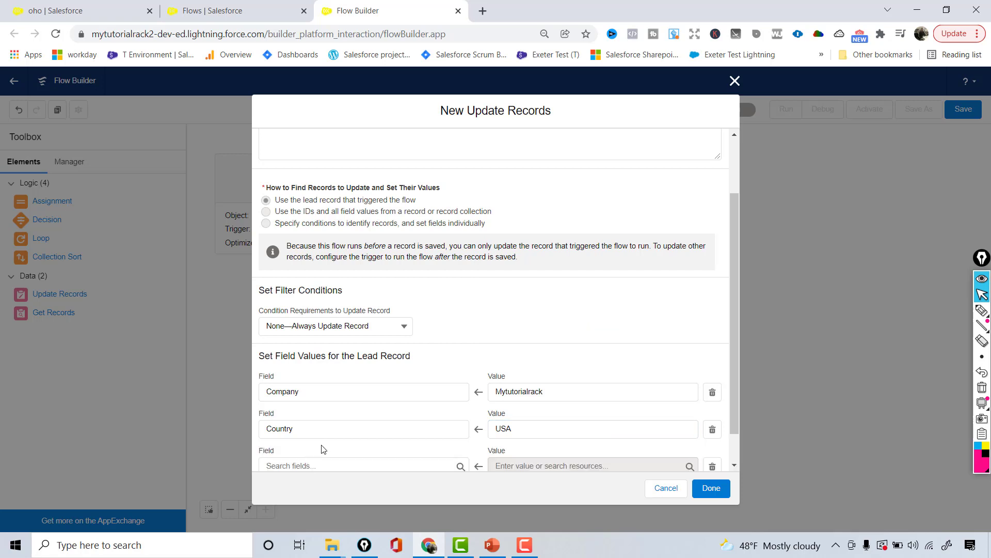
{"action": "left_click", "coordinate": [319, 461]}
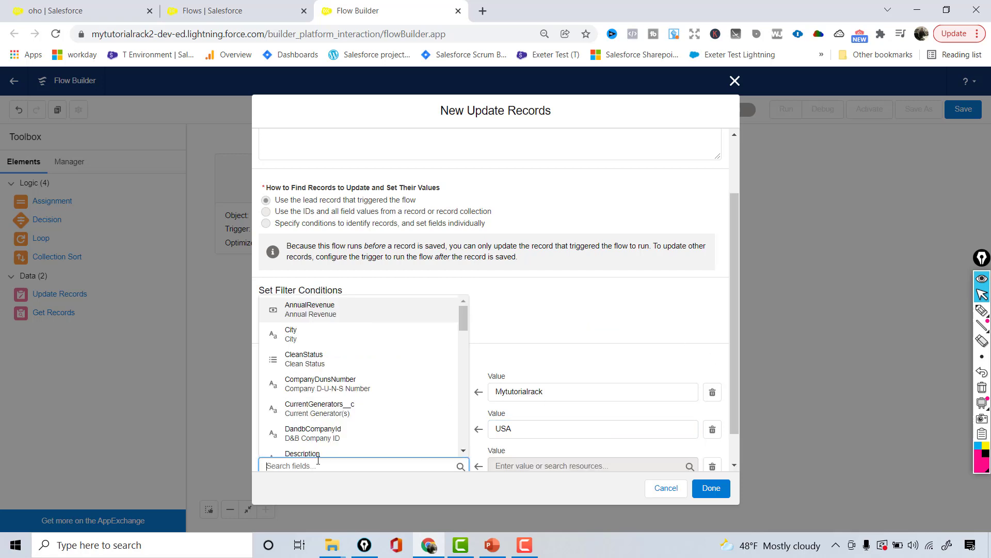
{"action": "type", "text": "Ind"}
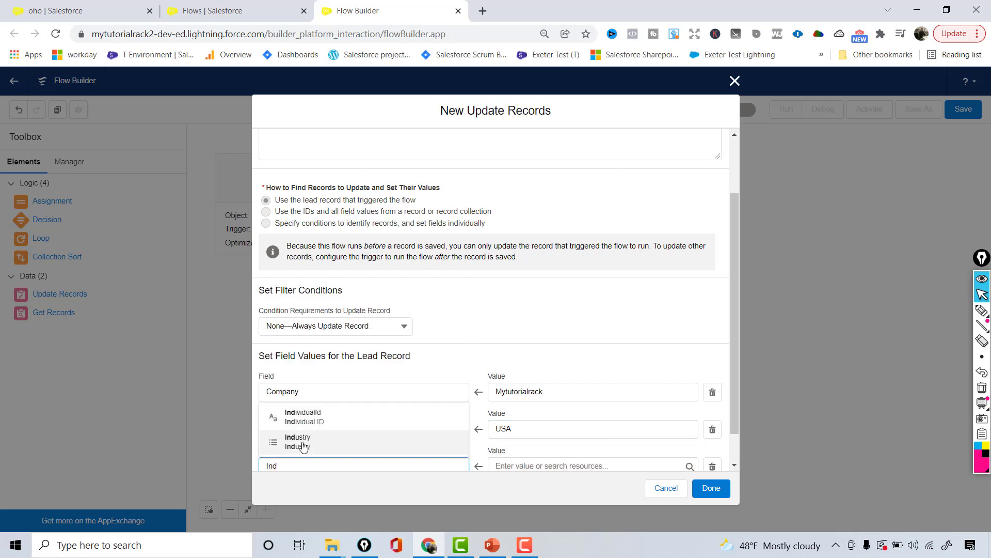
{"action": "left_click", "coordinate": [302, 442]}
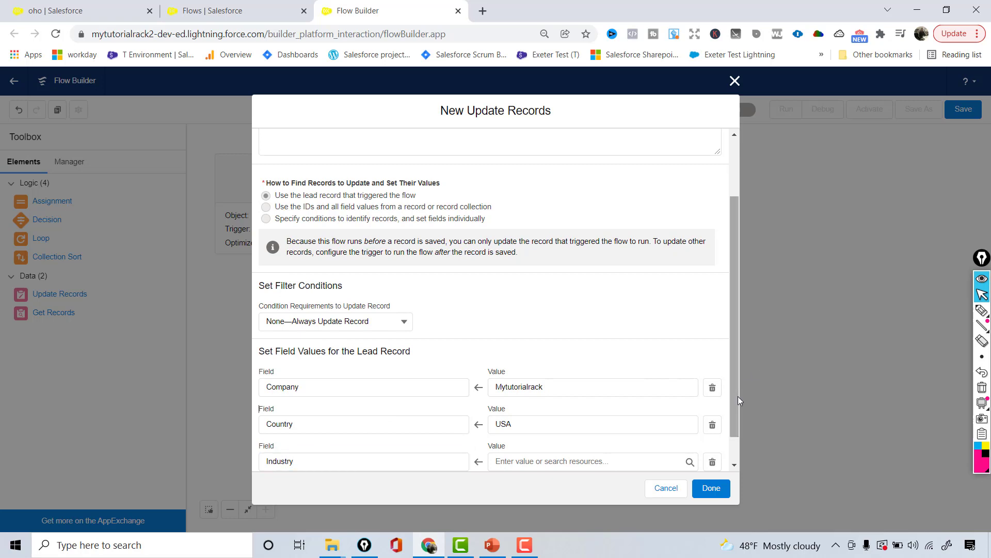
{"action": "scroll", "coordinate": [738, 395], "scroll_direction": "down", "scroll_amount": 1}
{"action": "left_click", "coordinate": [637, 424]}
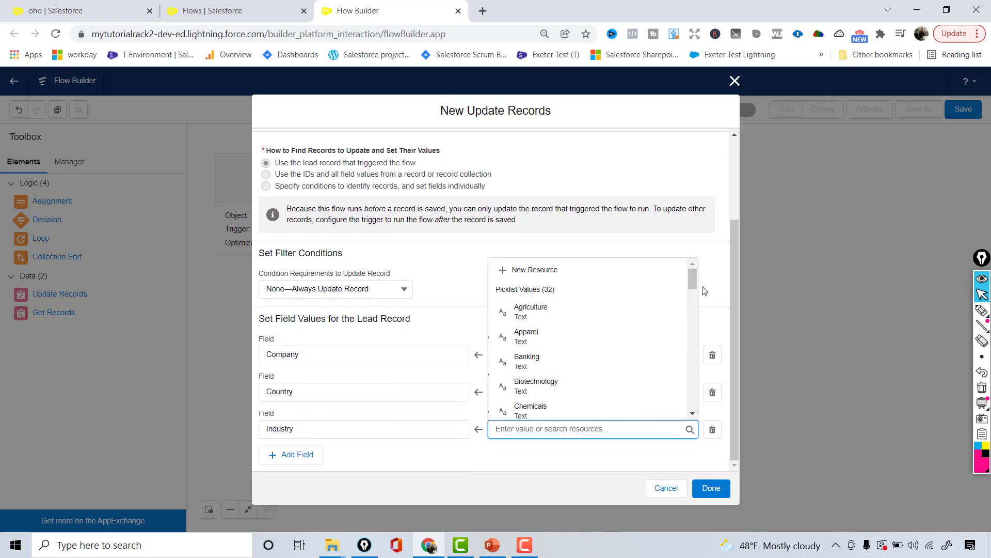
{"action": "left_click_drag", "start_coordinate": [693, 283], "coordinate": [692, 299]}
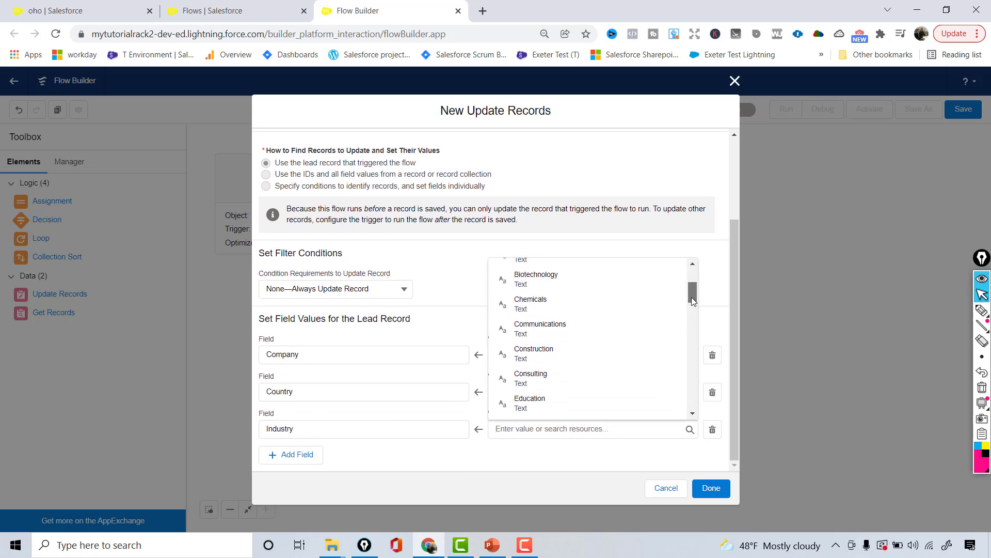
{"action": "left_click", "coordinate": [554, 375]}
- Add a row setting Primary__c to Yes, add a fifth row, and check the requirements slide
{"action": "left_click", "coordinate": [310, 454]}
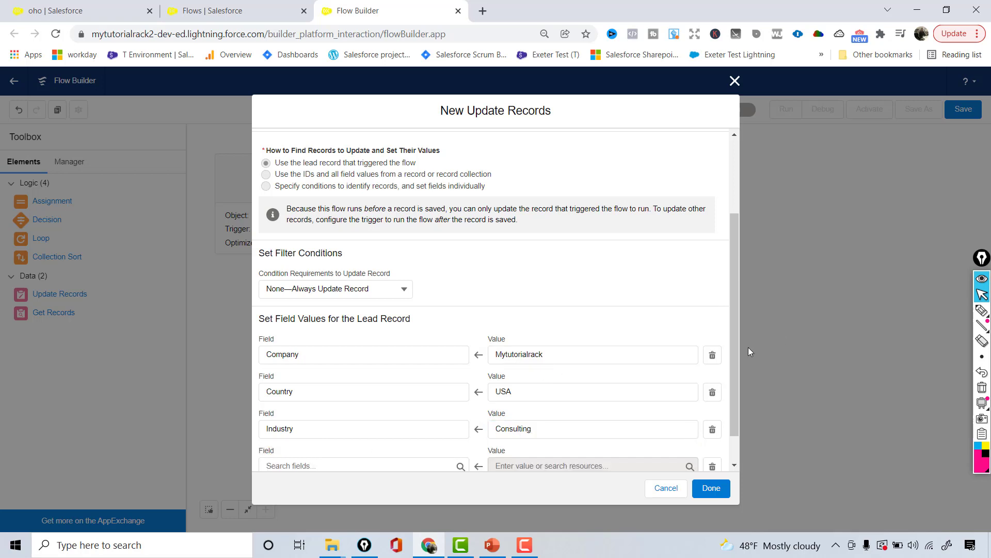
{"action": "scroll", "coordinate": [733, 361], "scroll_direction": "down", "scroll_amount": 1}
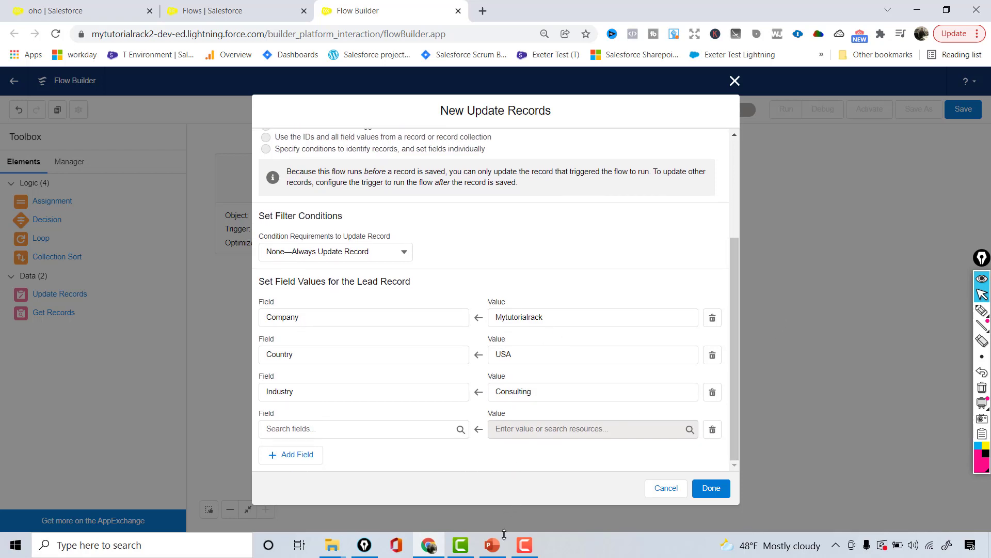
{"action": "left_click", "coordinate": [351, 430]}
{"action": "type", "text": "Pri"}
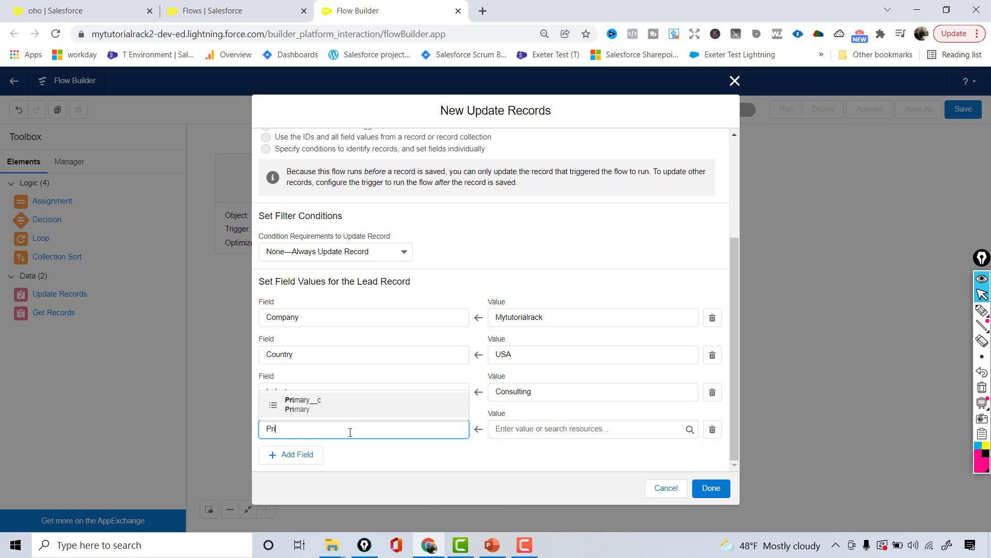
{"action": "left_click", "coordinate": [301, 406]}
{"action": "left_click", "coordinate": [510, 428]}
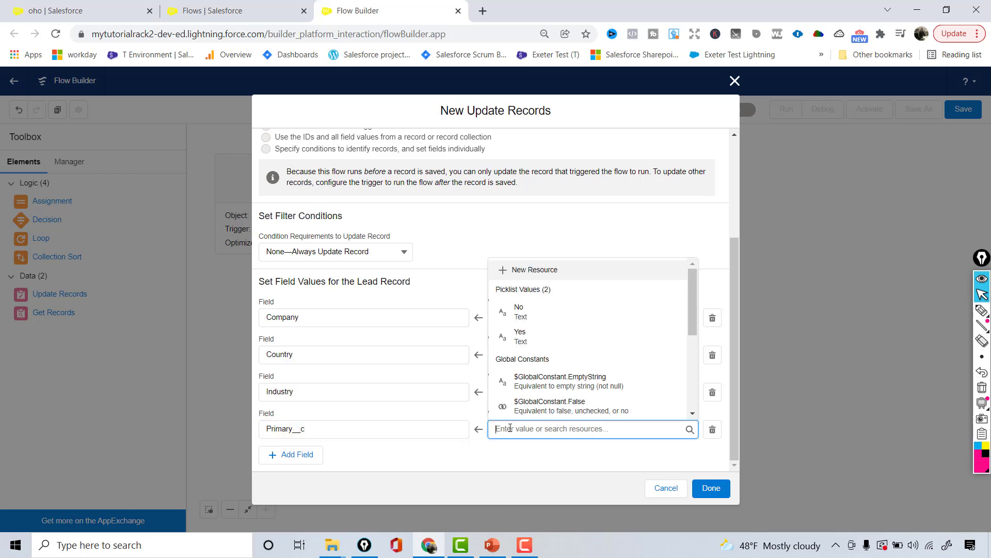
{"action": "left_click", "coordinate": [519, 336]}
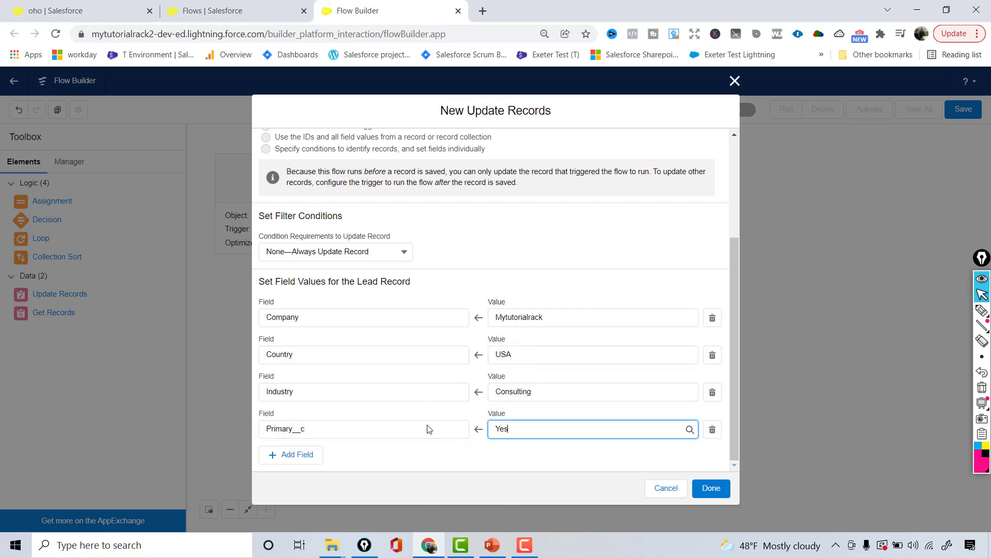
{"action": "left_click", "coordinate": [308, 455]}
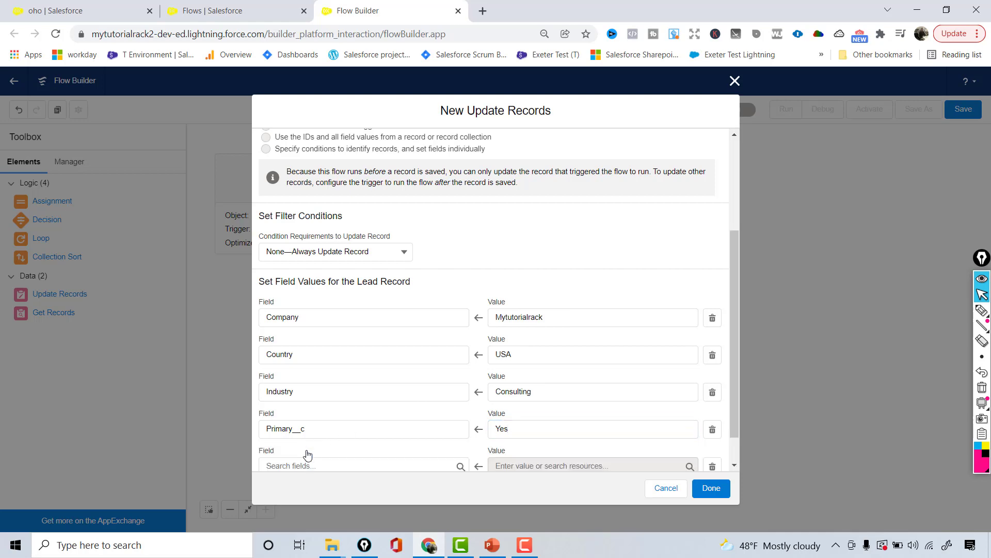
{"action": "left_click", "coordinate": [490, 544]}
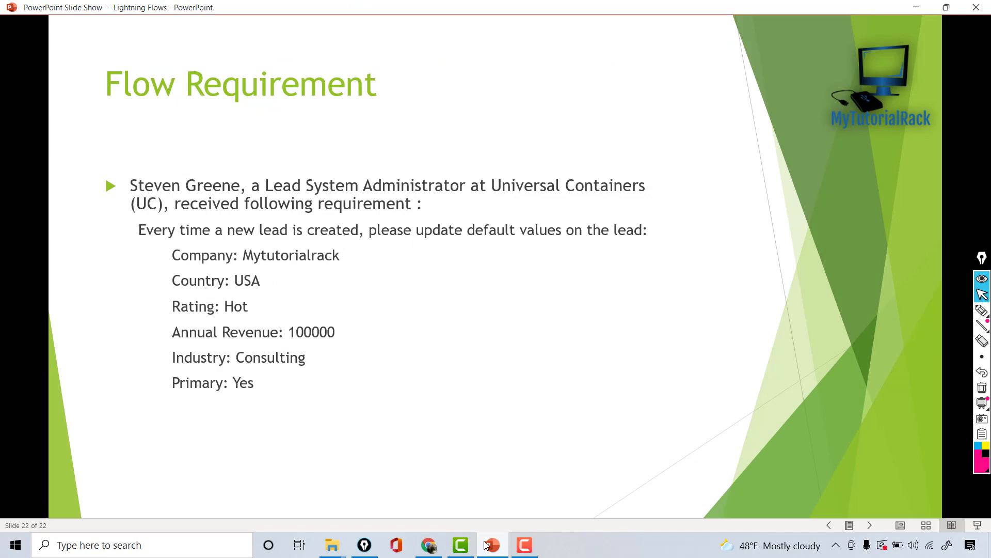
{"action": "left_click", "coordinate": [916, 8]}
- Set the fifth row's field Rating to Hot
{"action": "left_click", "coordinate": [290, 466]}
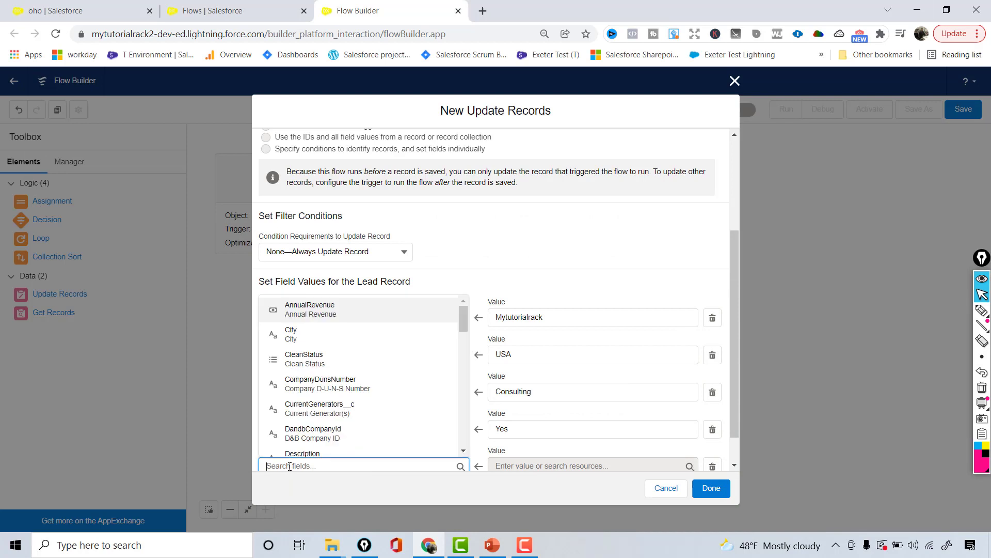
{"action": "type", "text": "Rat"}
{"action": "left_click", "coordinate": [313, 448]}
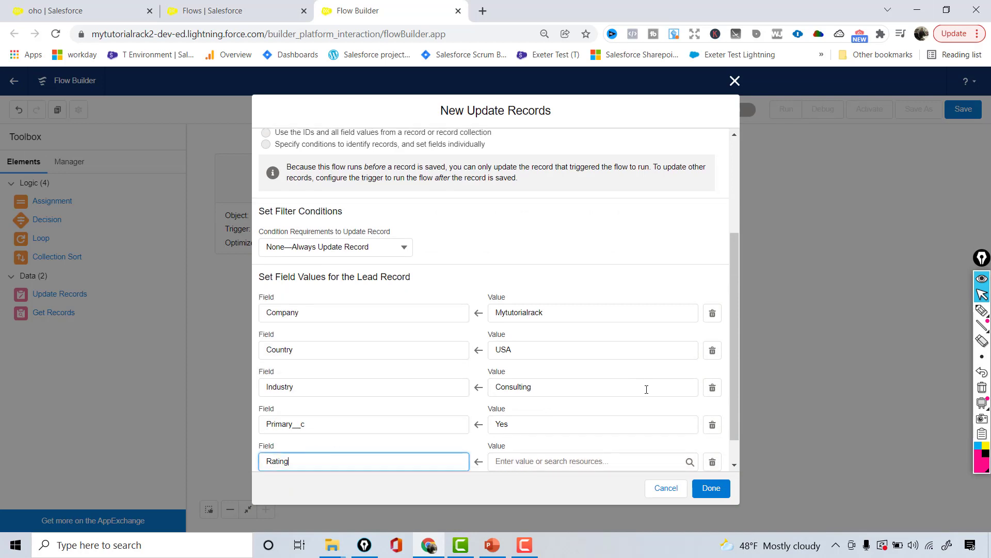
{"action": "left_click", "coordinate": [566, 461]}
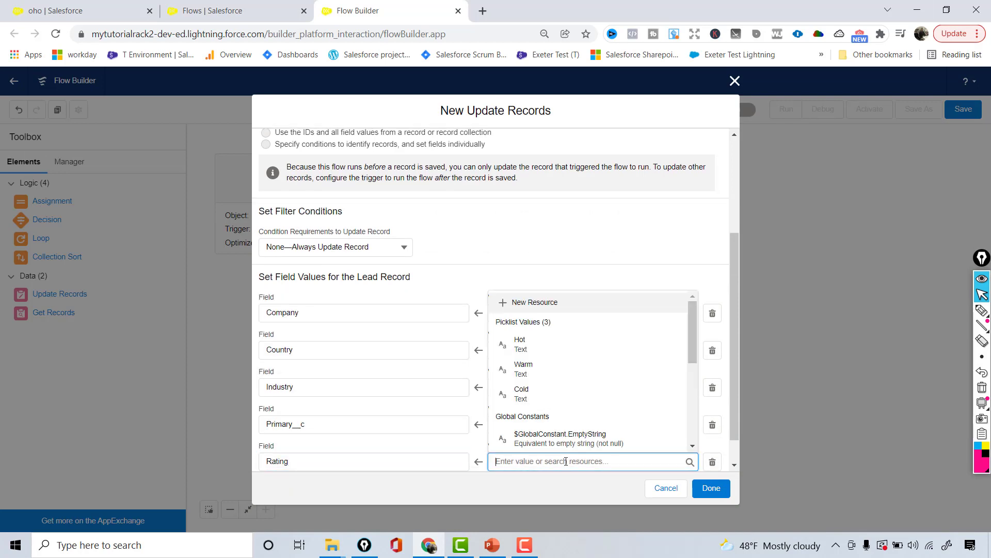
{"action": "left_click", "coordinate": [532, 343]}
{"action": "left_click_drag", "start_coordinate": [736, 342], "coordinate": [732, 404]}
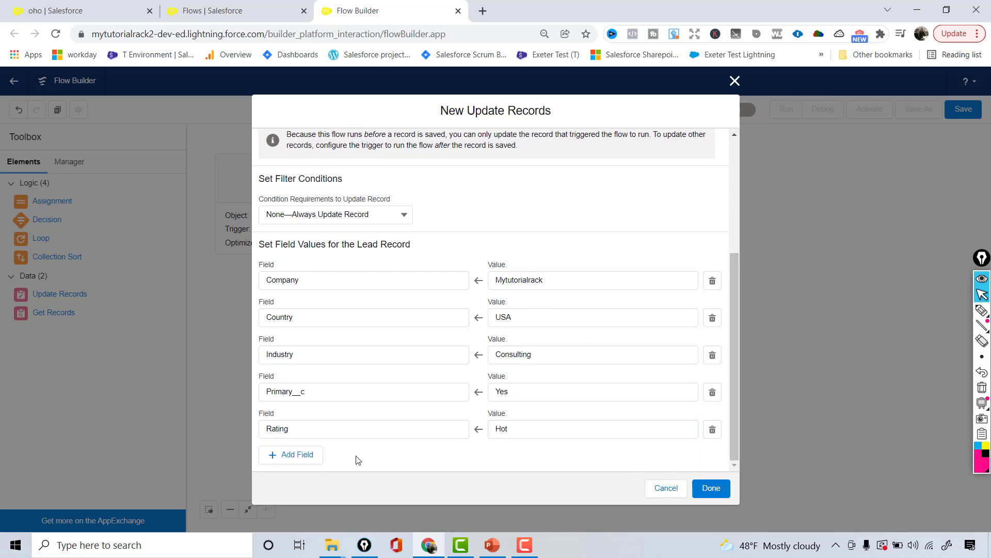
- Add a sixth row setting AnnualRevenue to 100000
{"action": "left_click", "coordinate": [302, 455]}
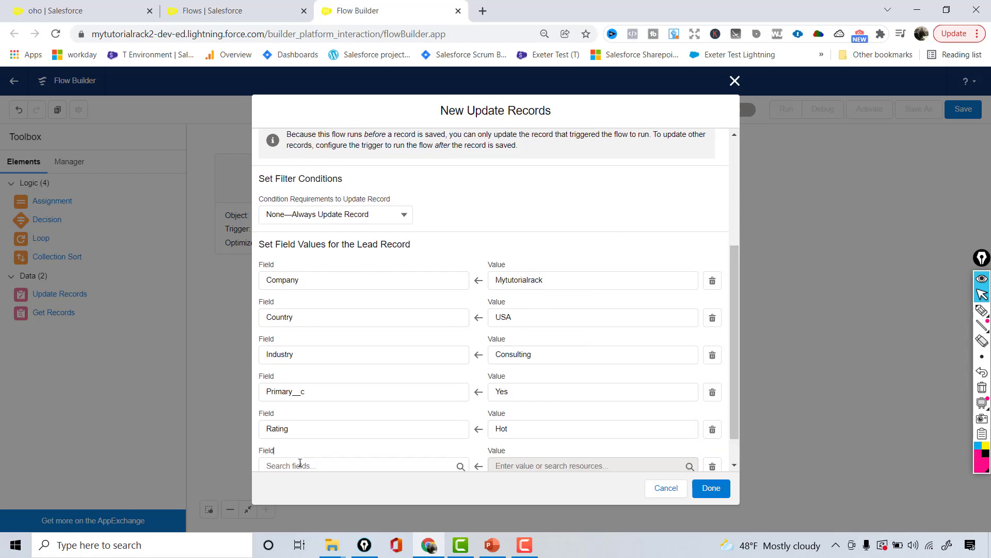
{"action": "left_click", "coordinate": [300, 463]}
{"action": "type", "text": "An"}
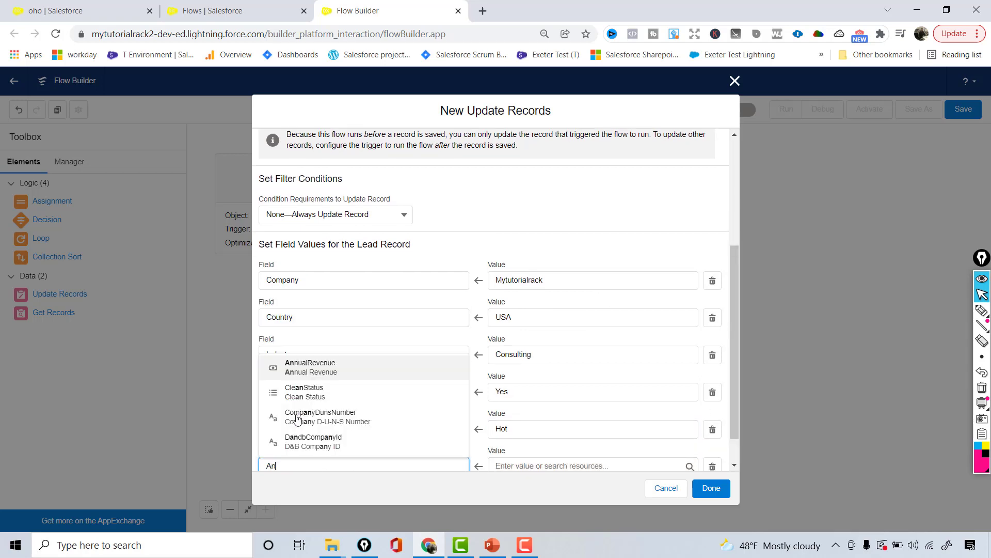
{"action": "left_click", "coordinate": [313, 374]}
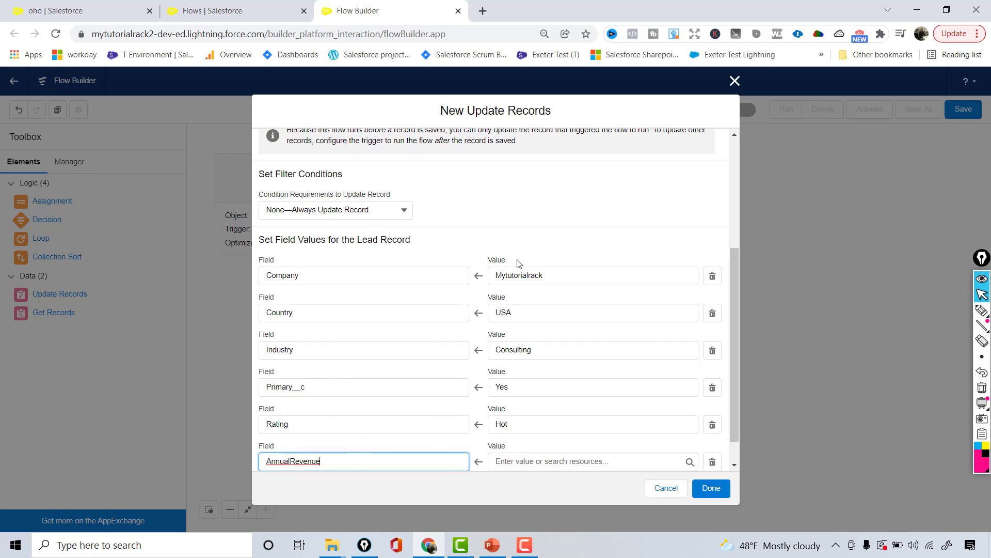
{"action": "left_click", "coordinate": [518, 459]}
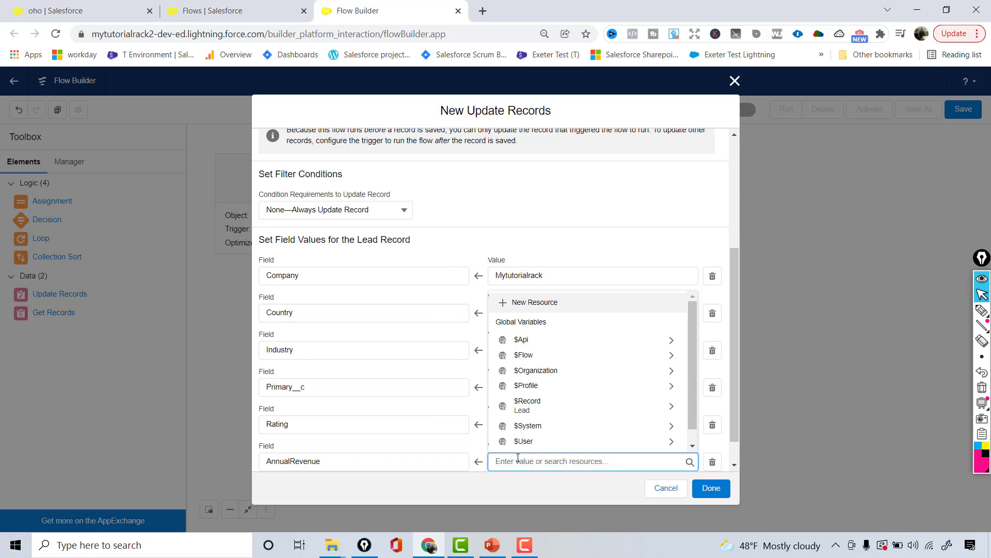
{"action": "type", "text": "100000"}
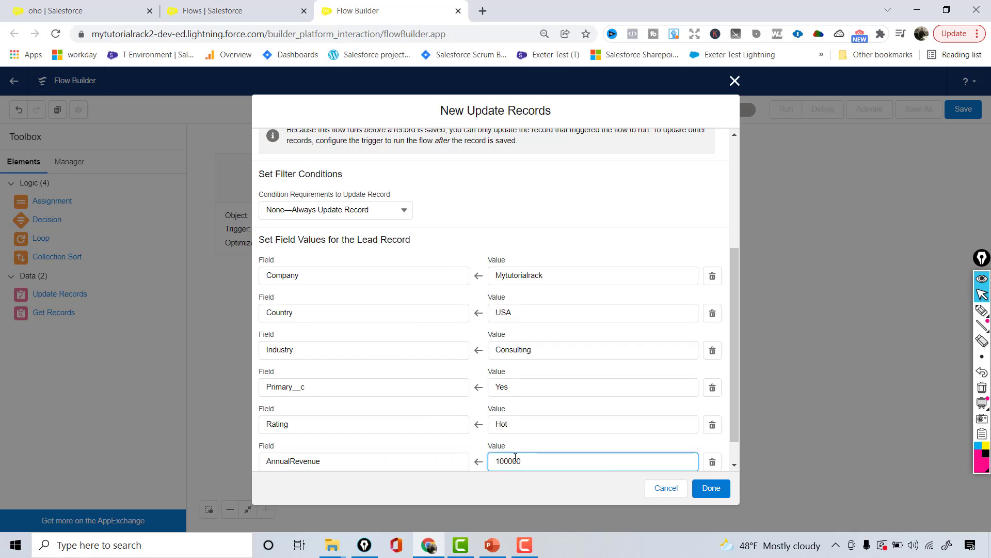
{"action": "left_click_drag", "start_coordinate": [505, 461], "coordinate": [650, 415]}
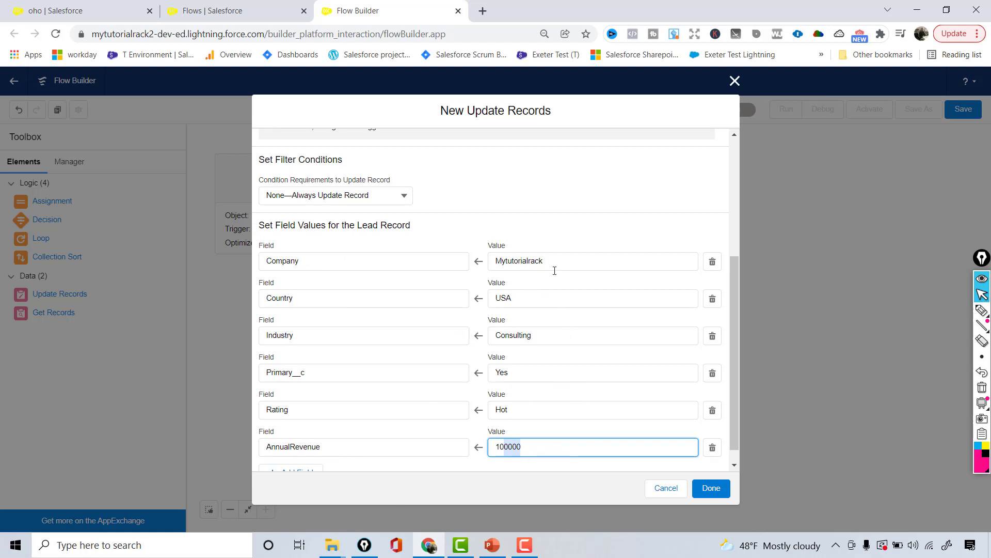
{"action": "left_click_drag", "start_coordinate": [734, 345], "coordinate": [732, 363]}
- Add a row setting Description to 'Updated Values through the flow'
{"action": "left_click", "coordinate": [288, 462]}
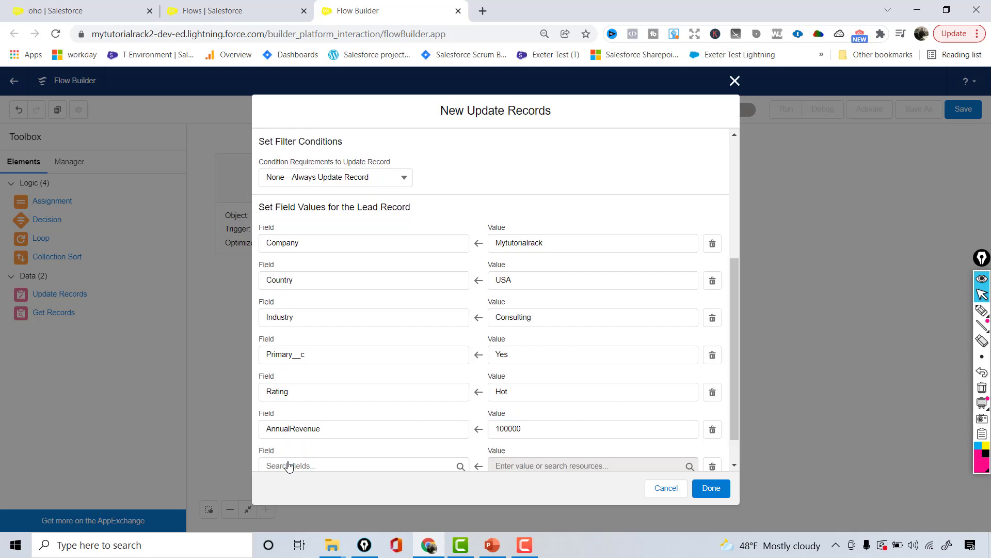
{"action": "left_click", "coordinate": [288, 465]}
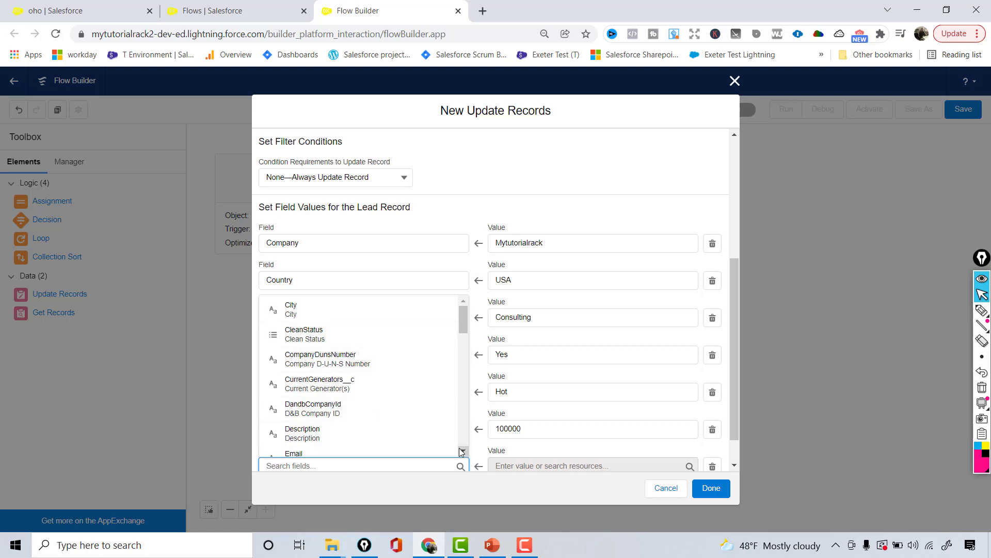
{"action": "left_click", "coordinate": [334, 437]}
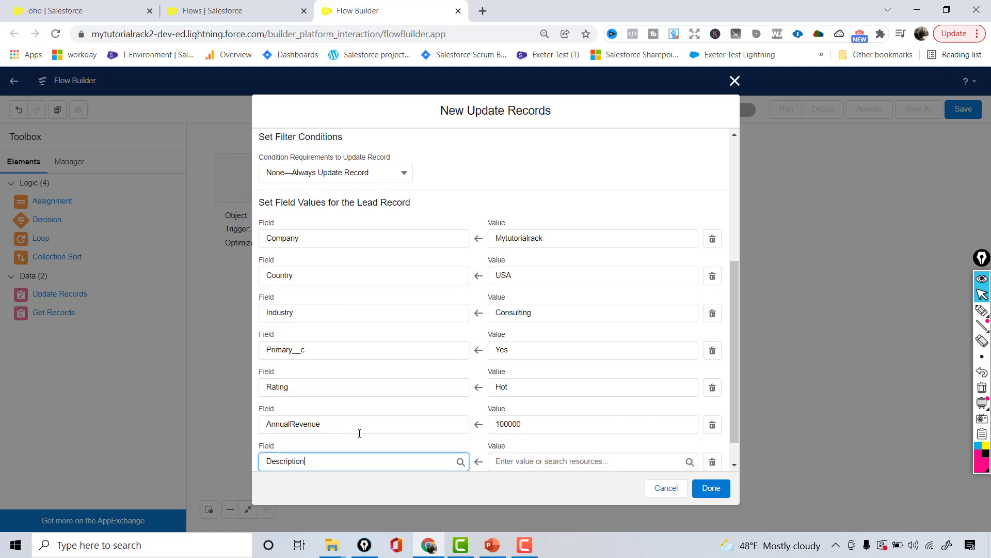
{"action": "left_click", "coordinate": [523, 461]}
{"action": "type", "text": "New"}
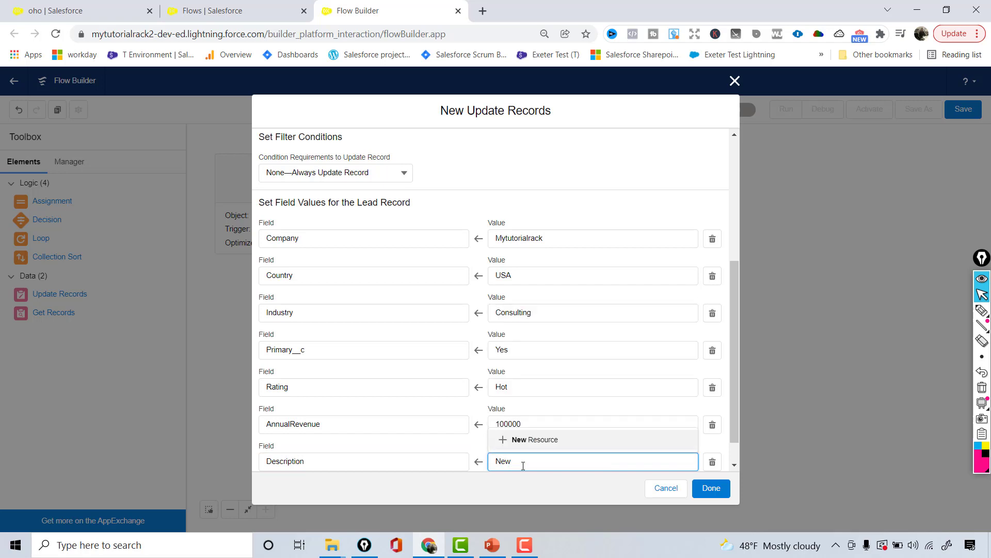
{"action": "key", "text": "BackSpace"}
{"action": "key", "text": "BackSpace"}
{"action": "key", "text": "BackSpace"}
{"action": "type", "text": "Updat"}
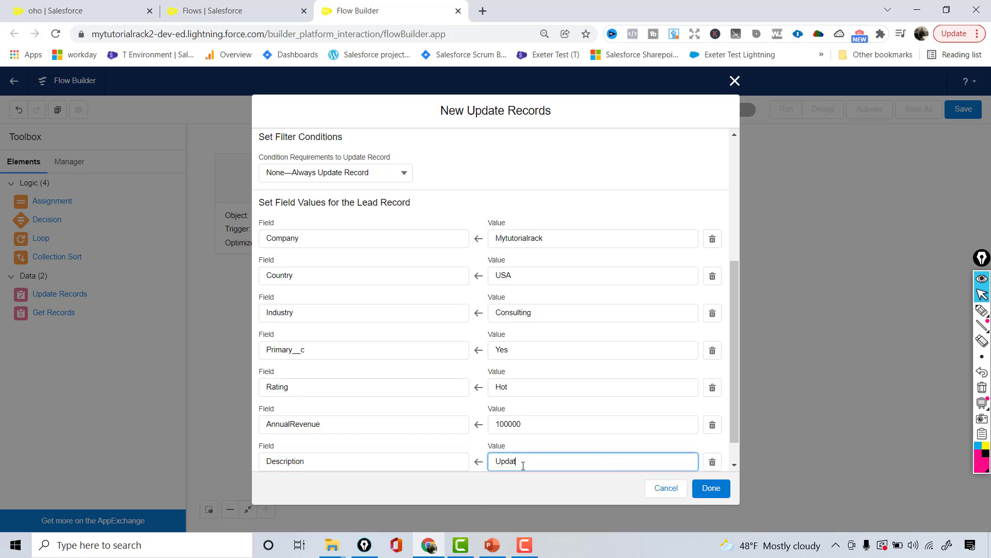
{"action": "type", "text": "ed Values through the flow"}
{"action": "scroll", "coordinate": [738, 429], "scroll_direction": "down", "scroll_amount": 2}
- Add another row setting LeadSource to Web
{"action": "left_click", "coordinate": [270, 454]}
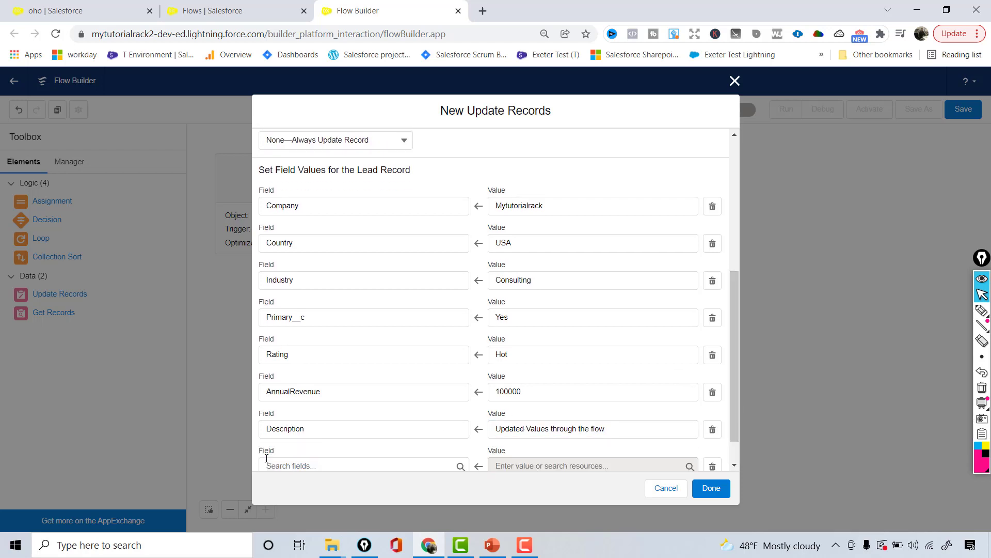
{"action": "left_click", "coordinate": [353, 466]}
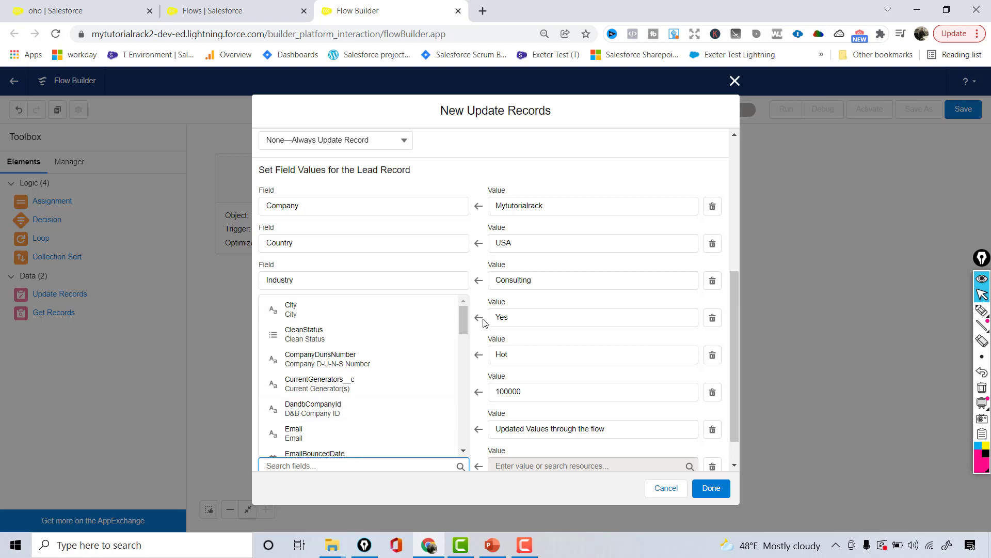
{"action": "left_click", "coordinate": [465, 451]}
{"action": "left_click", "coordinate": [467, 451]}
{"action": "left_click", "coordinate": [467, 452]}
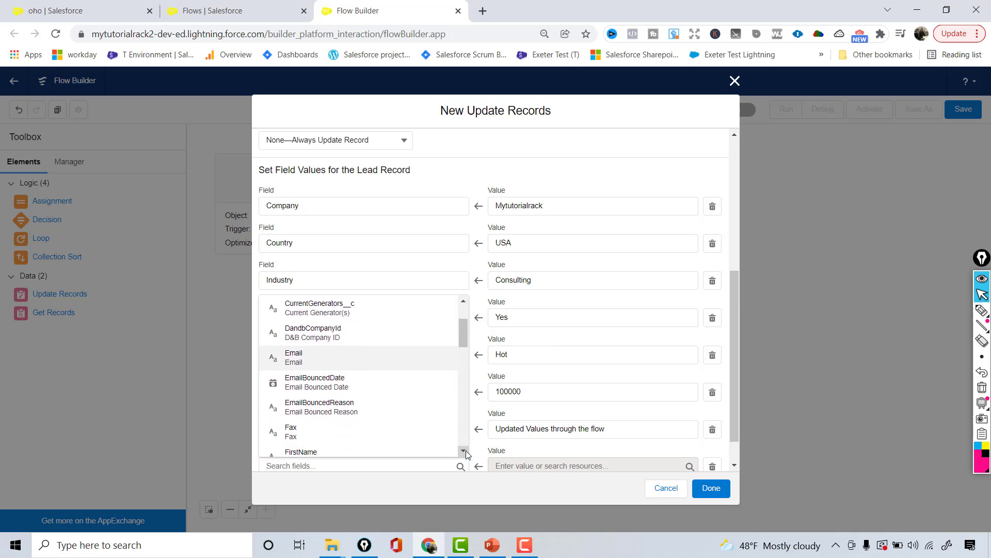
{"action": "left_click", "coordinate": [466, 451]}
{"action": "left_click", "coordinate": [466, 451]}
{"action": "left_click", "coordinate": [466, 451]}
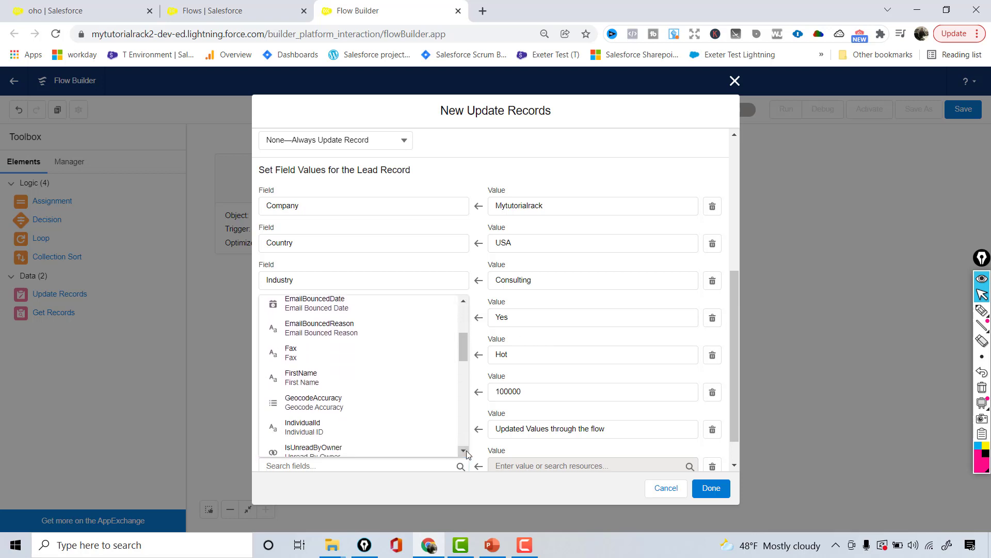
{"action": "left_click", "coordinate": [466, 452]}
{"action": "left_click", "coordinate": [466, 451]}
{"action": "left_click", "coordinate": [466, 451]}
{"action": "left_click", "coordinate": [467, 452]}
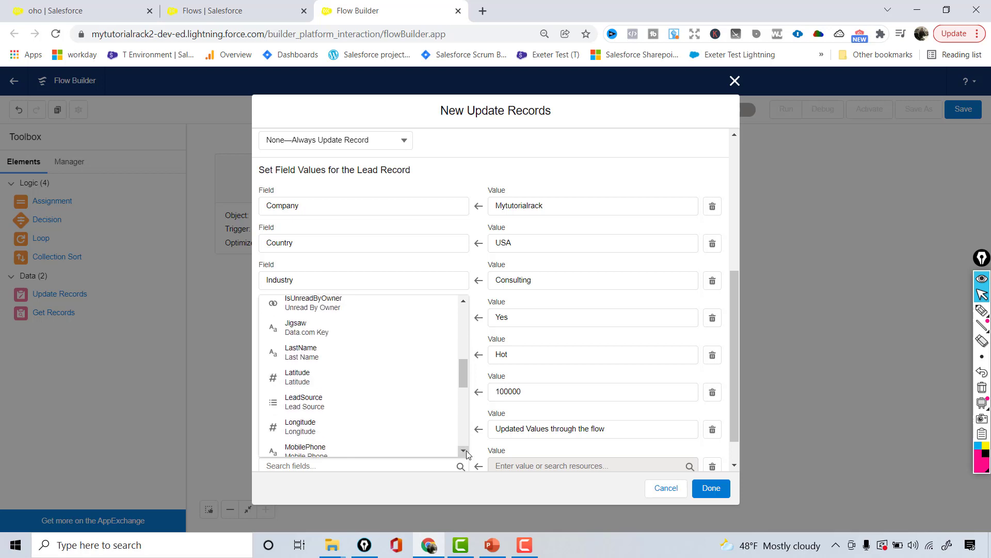
{"action": "left_click", "coordinate": [466, 451]}
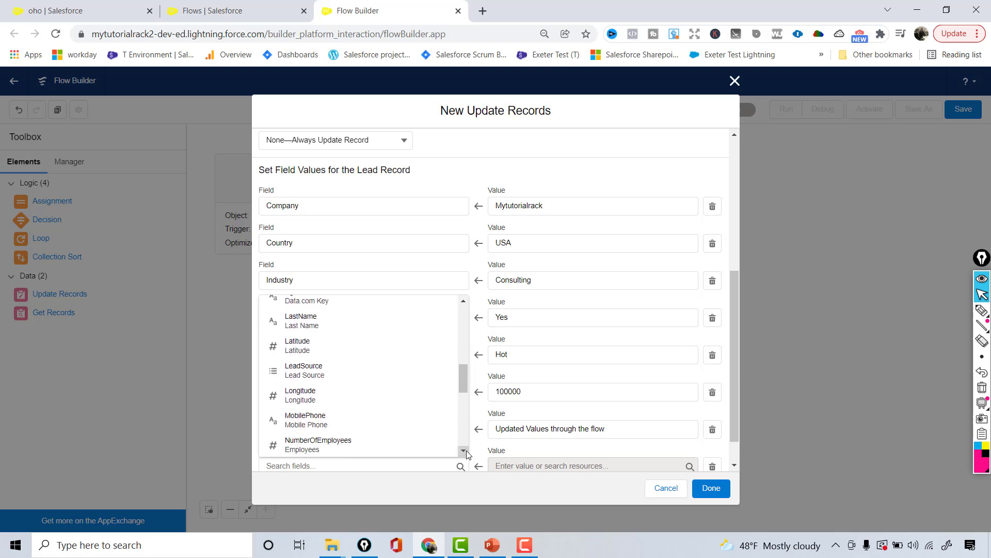
{"action": "left_click", "coordinate": [392, 369]}
{"action": "left_click", "coordinate": [578, 461]}
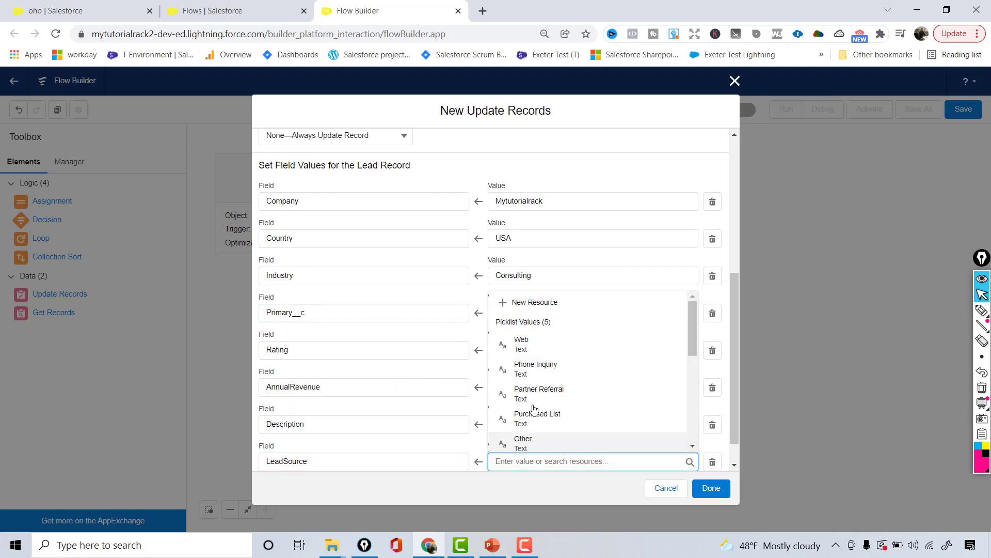
{"action": "left_click", "coordinate": [525, 348]}
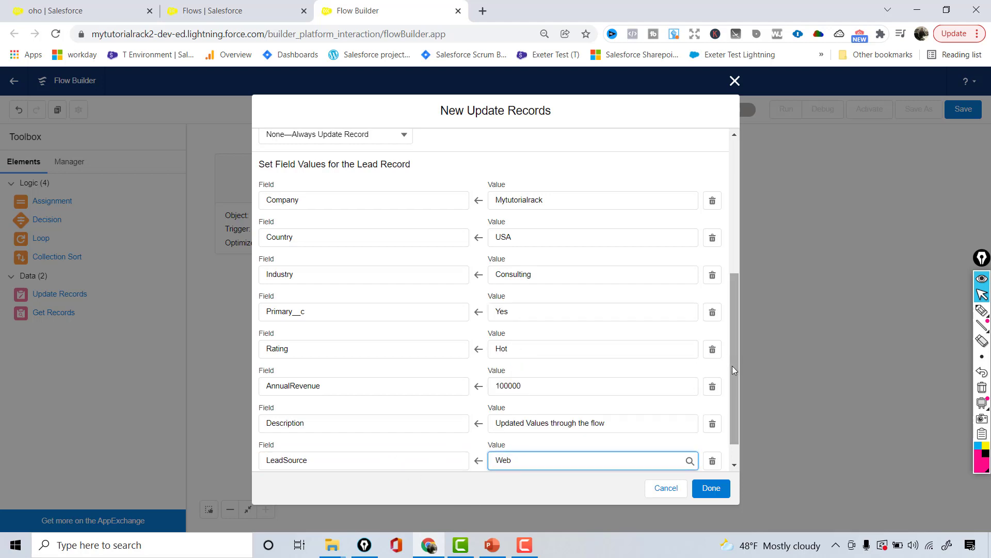
{"action": "scroll", "coordinate": [732, 365], "scroll_direction": "down", "scroll_amount": 1}
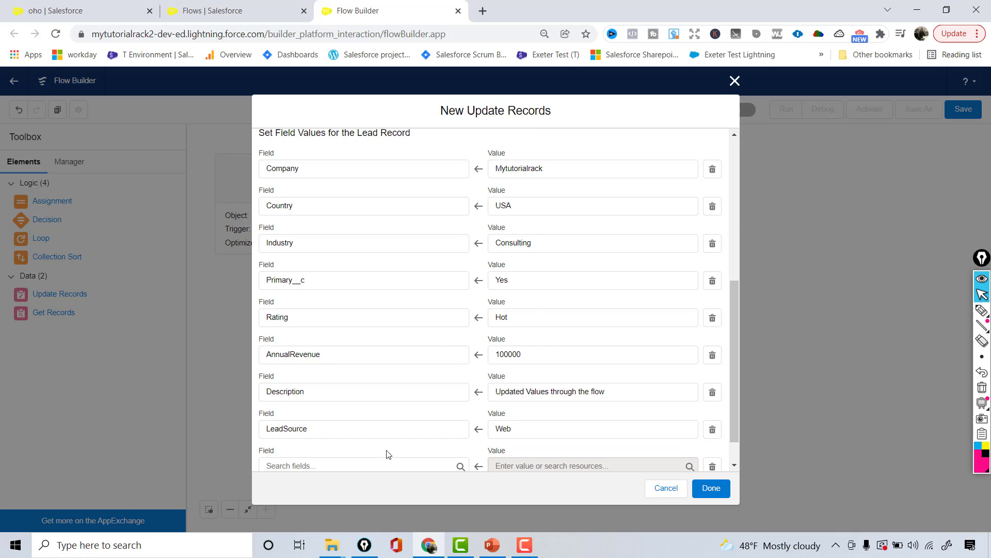
- Set the new row's Website field to mytutorialrack.com and close the Update Records dialog with Done
{"action": "left_click", "coordinate": [389, 463]}
{"action": "left_click_drag", "start_coordinate": [461, 325], "coordinate": [475, 440]}
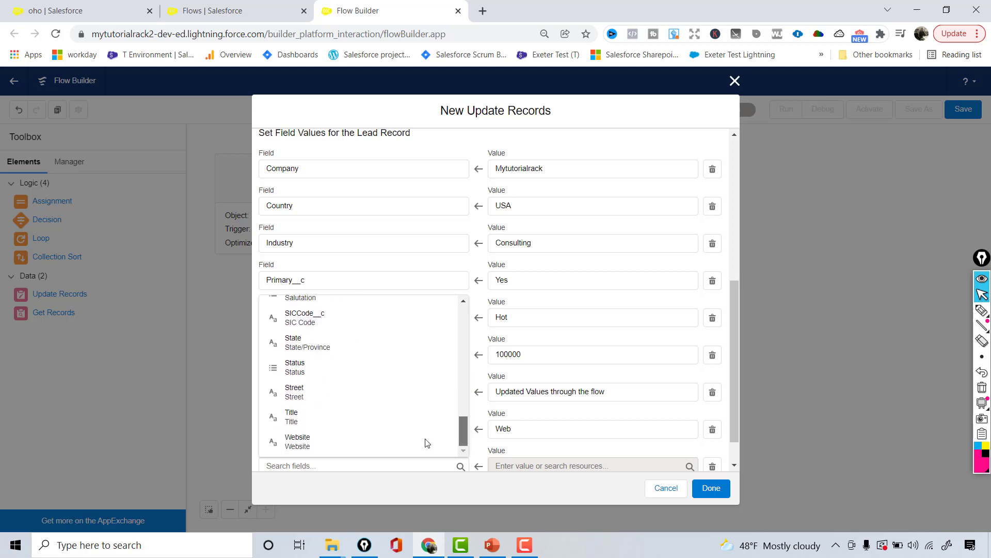
{"action": "left_click", "coordinate": [361, 451]}
{"action": "left_click", "coordinate": [523, 458]}
{"action": "type", "text": "mytutorialrack"}
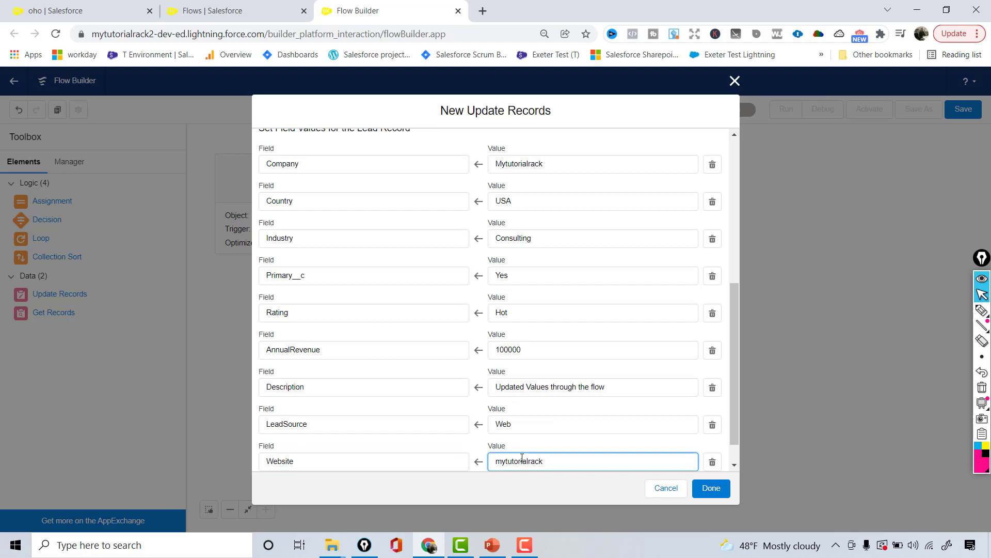
{"action": "type", "text": ".com"}
{"action": "scroll", "coordinate": [736, 445], "scroll_direction": "down", "scroll_amount": 1}
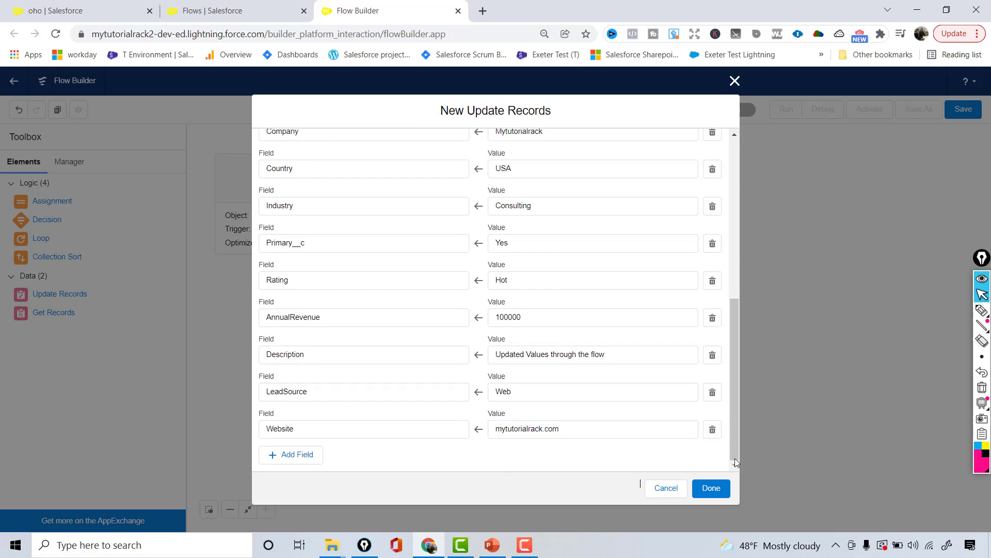
{"action": "left_click", "coordinate": [709, 491]}
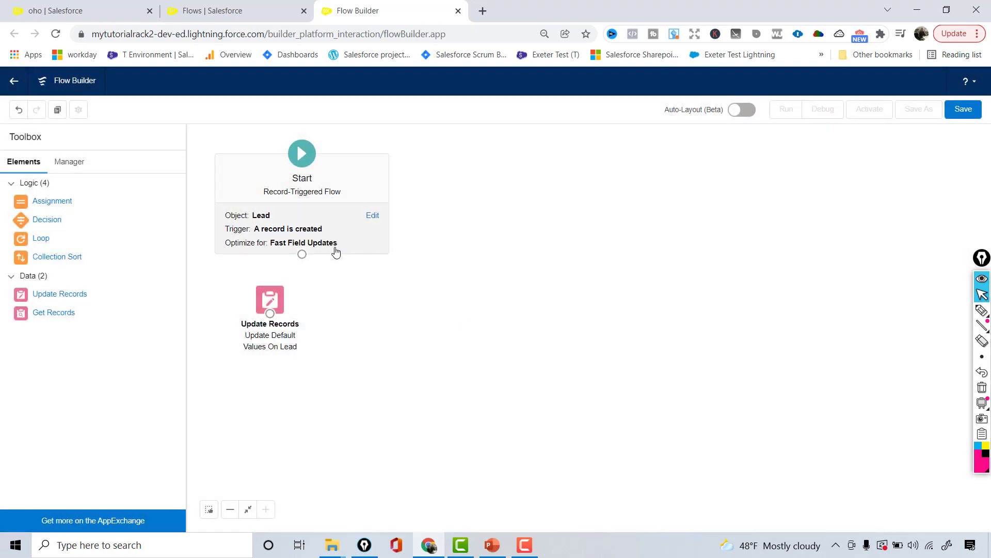
- Place the update element below Start, connect Start to it, and reopen it to review the field values
{"action": "left_click_drag", "start_coordinate": [274, 302], "coordinate": [298, 306]}
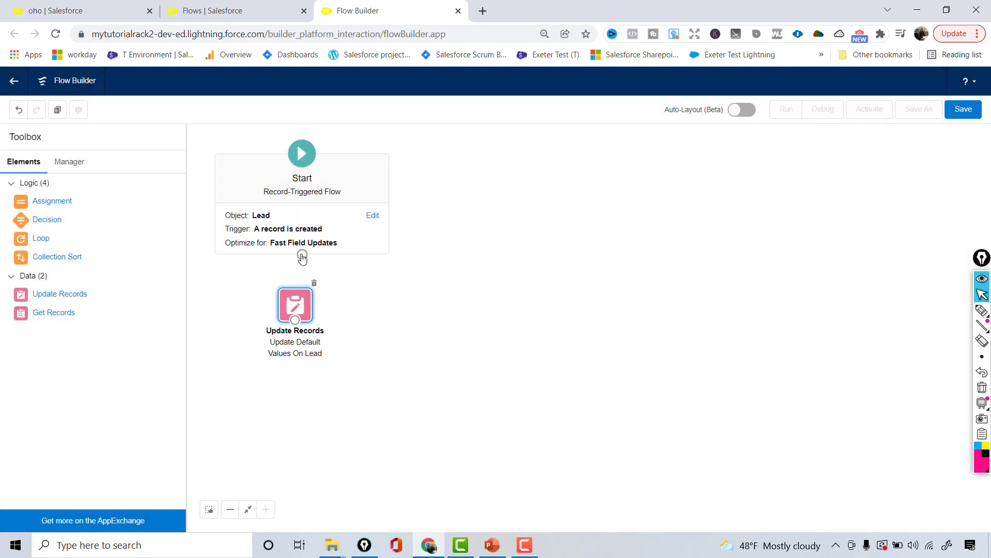
{"action": "left_click_drag", "start_coordinate": [301, 239], "coordinate": [298, 307]}
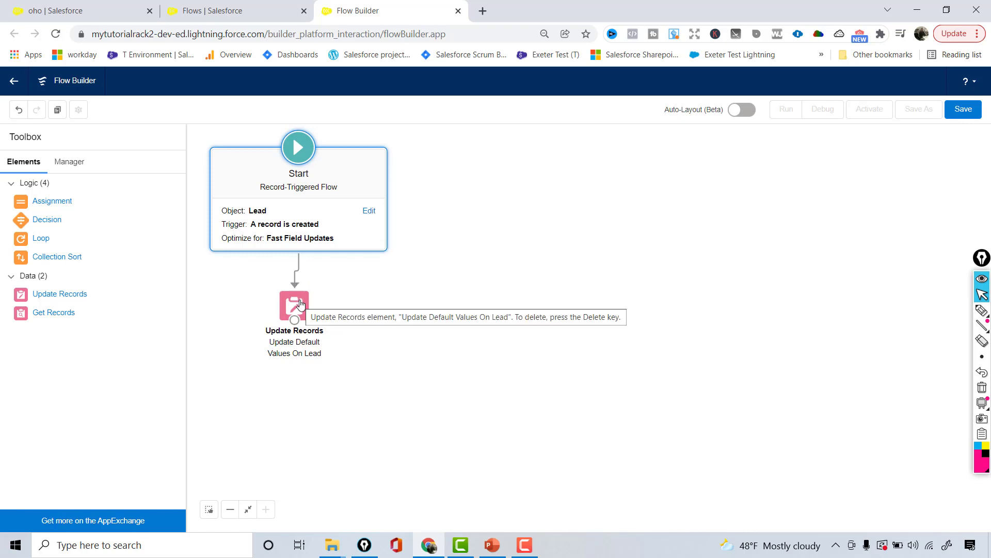
{"action": "double_click", "coordinate": [301, 305]}
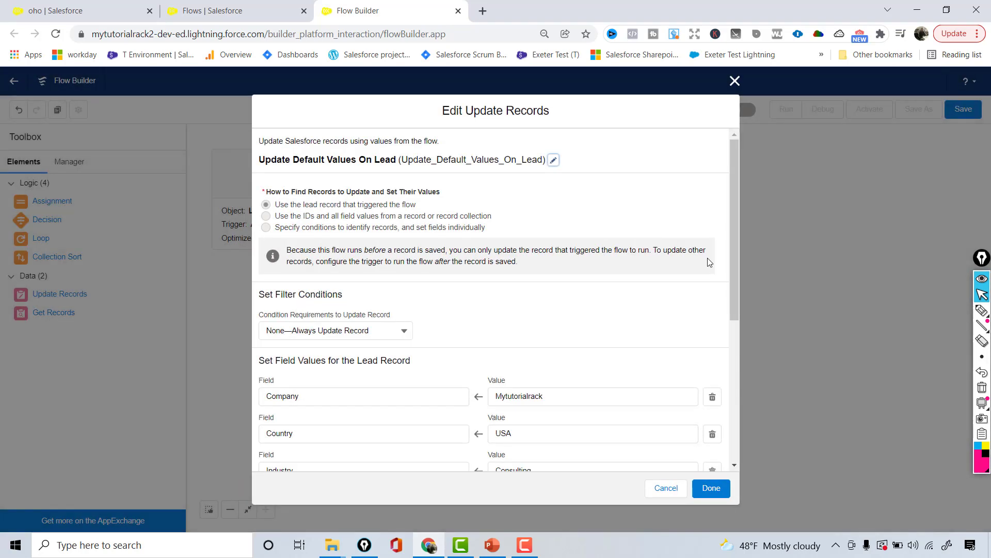
{"action": "left_click_drag", "start_coordinate": [733, 281], "coordinate": [736, 398]}
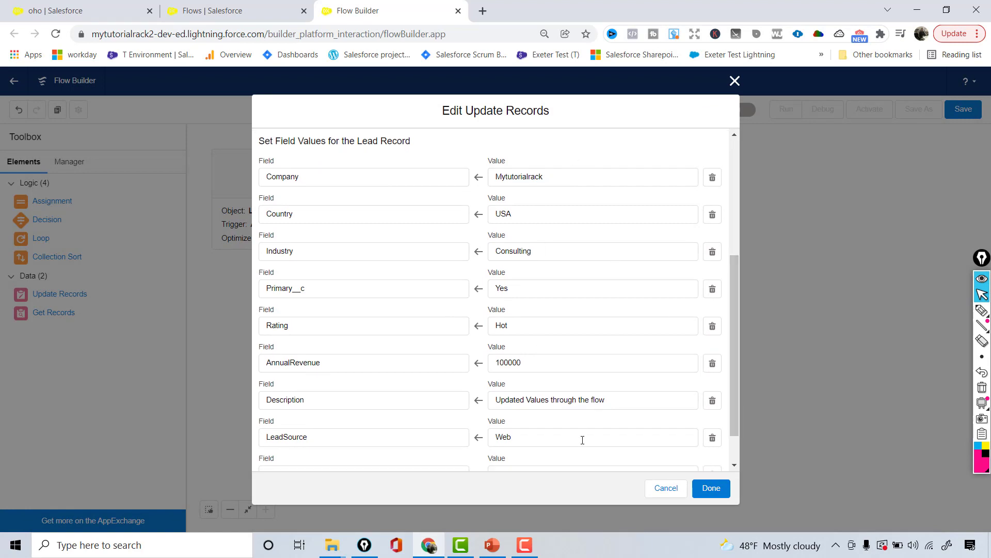
- Close the settings and save the flow as 'Update Lead Default Values' with the auto-filled API name
{"action": "left_click", "coordinate": [707, 488]}
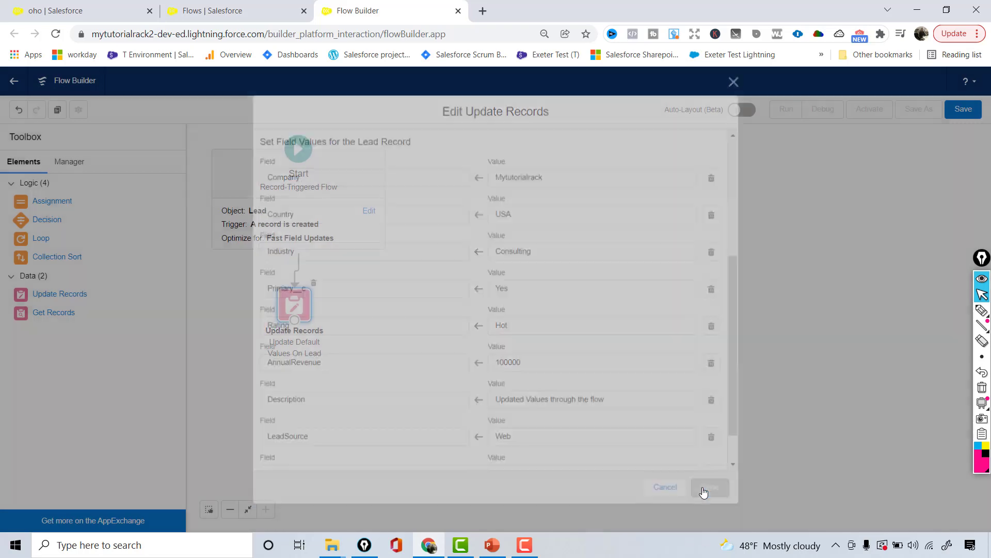
{"action": "left_click", "coordinate": [964, 110]}
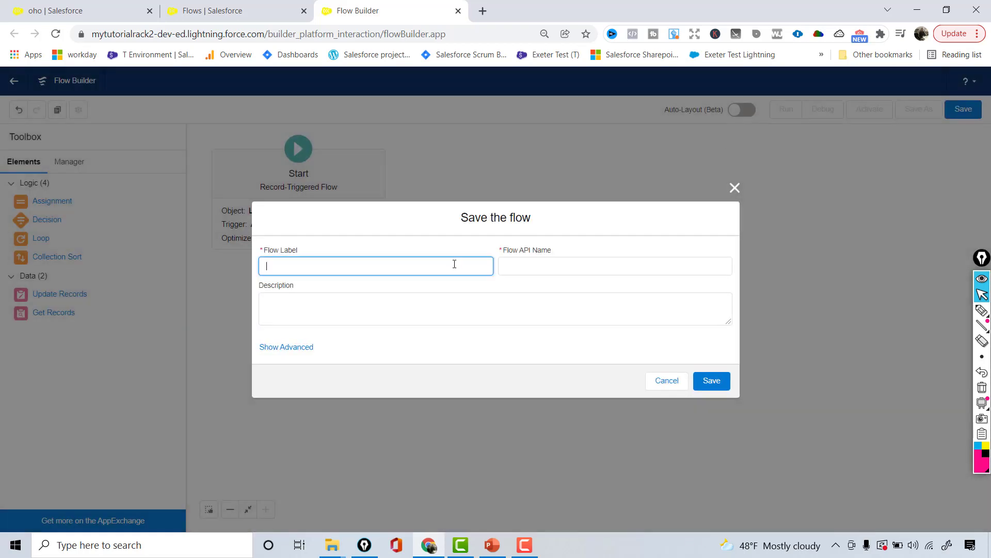
{"action": "type", "text": "Update Lead Default Values"}
{"action": "key", "text": "Tab"}
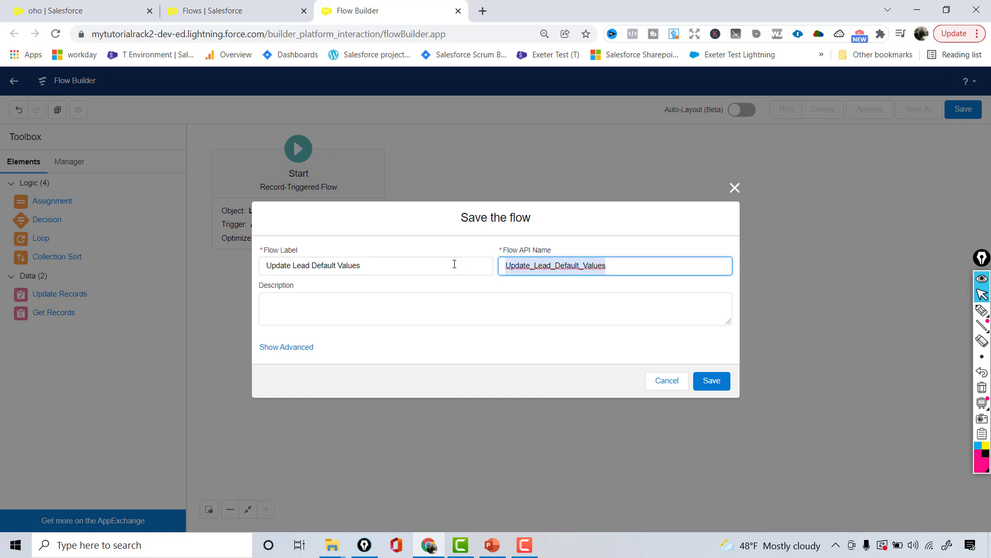
{"action": "left_click", "coordinate": [710, 380]}
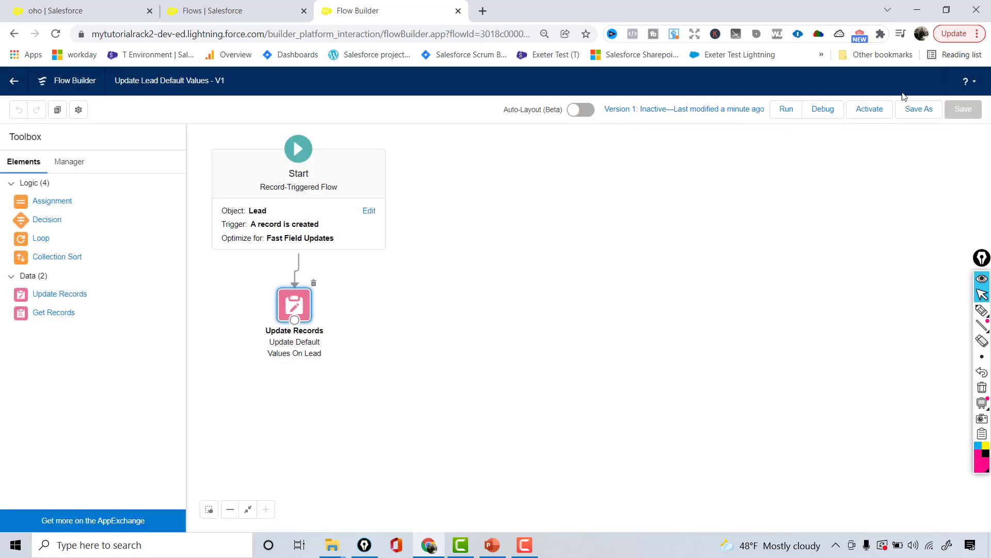
- Activate Version 1 of the Update Lead Default Values flow
{"action": "left_click", "coordinate": [867, 116]}
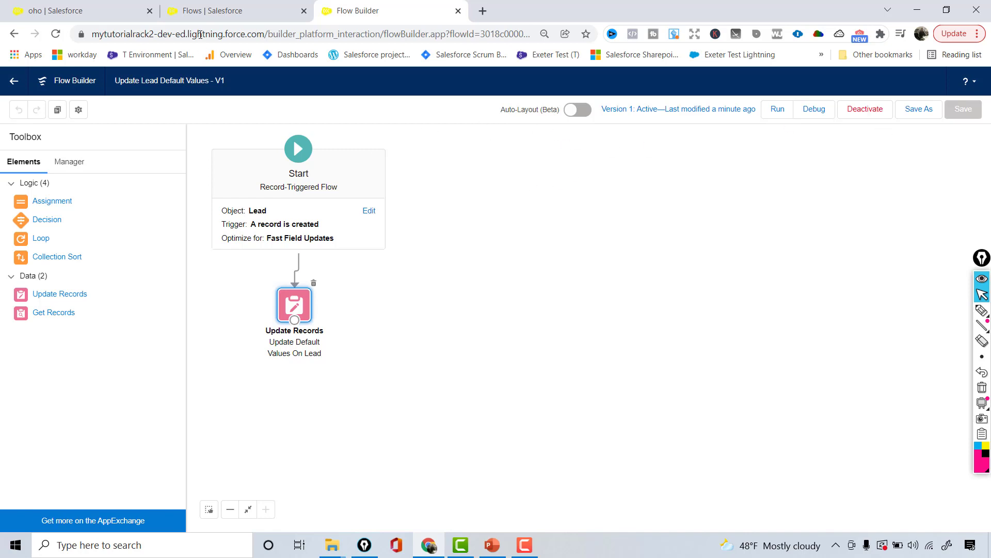
- Go back to Salesforce and start a new Lead from the Recently Viewed Leads list
{"action": "left_click", "coordinate": [126, 8]}
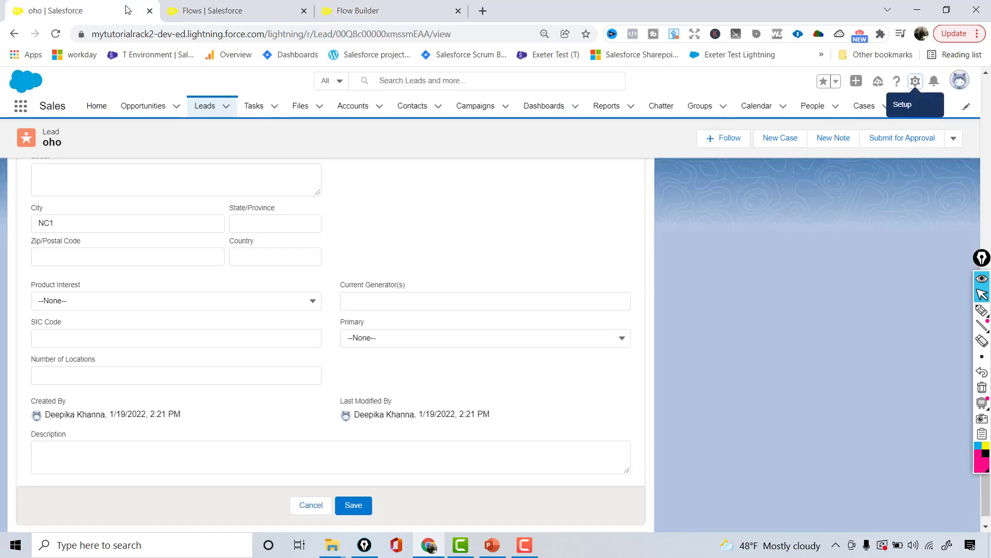
{"action": "left_click", "coordinate": [194, 107]}
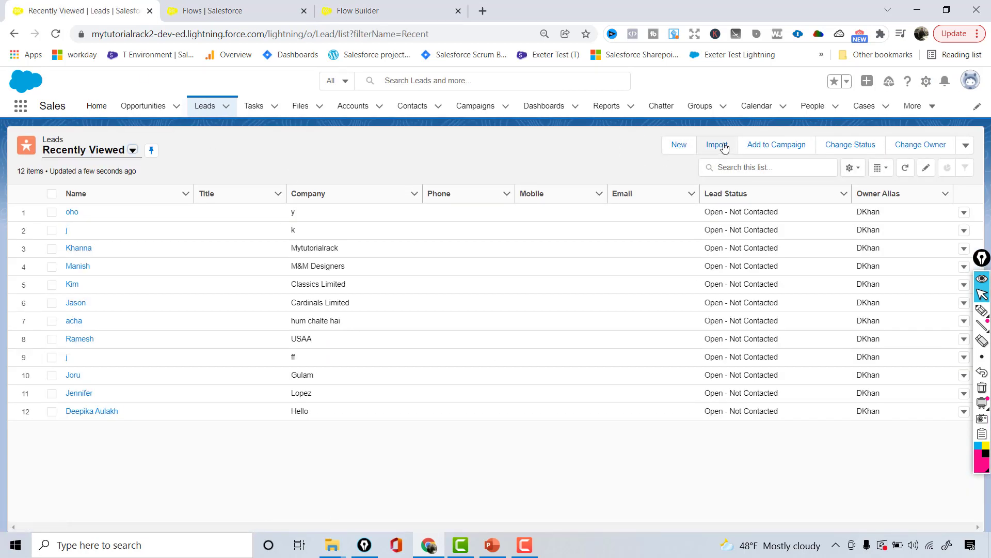
{"action": "left_click", "coordinate": [679, 147]}
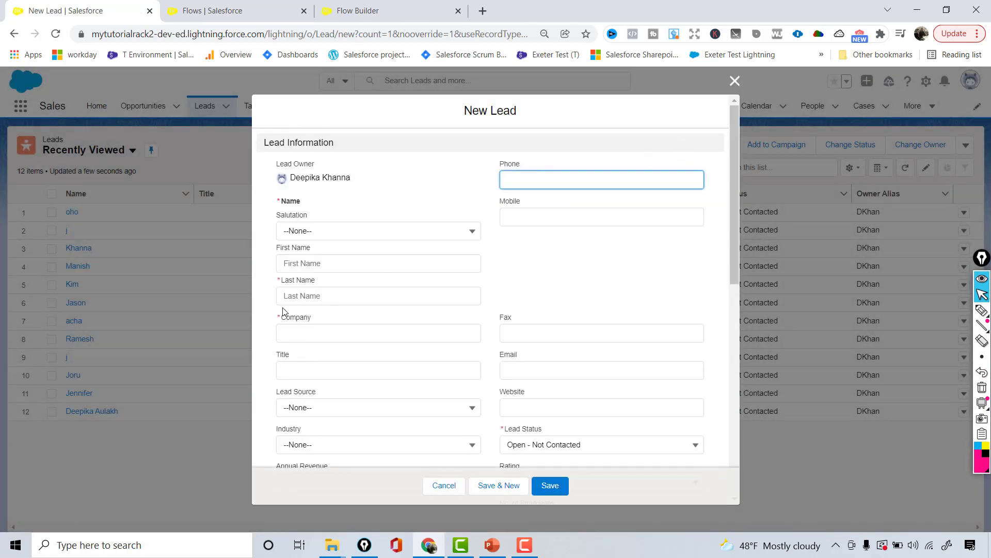
- Enter the test lead's last name, first name and company XYZ, then save the record
{"action": "left_click", "coordinate": [310, 302]}
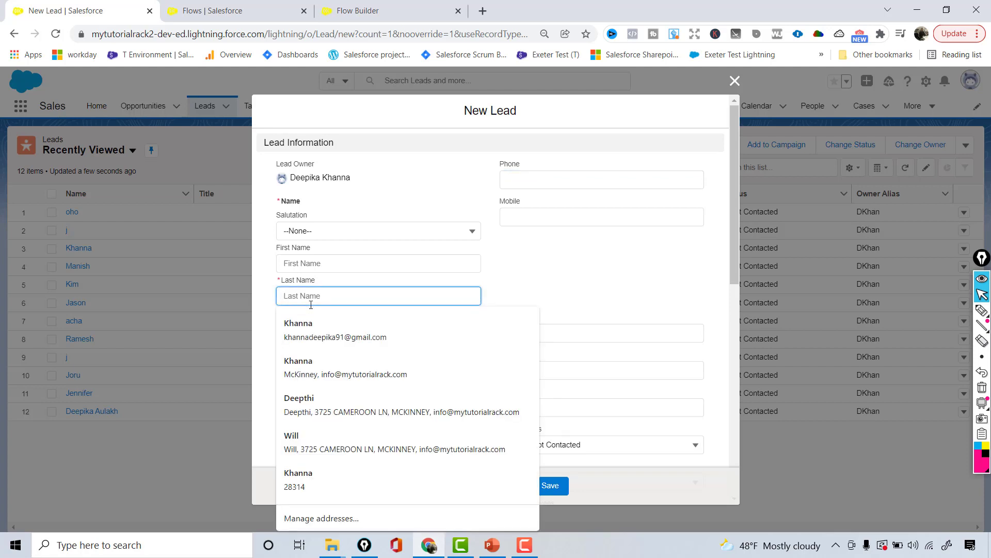
{"action": "type", "text": "Ka"}
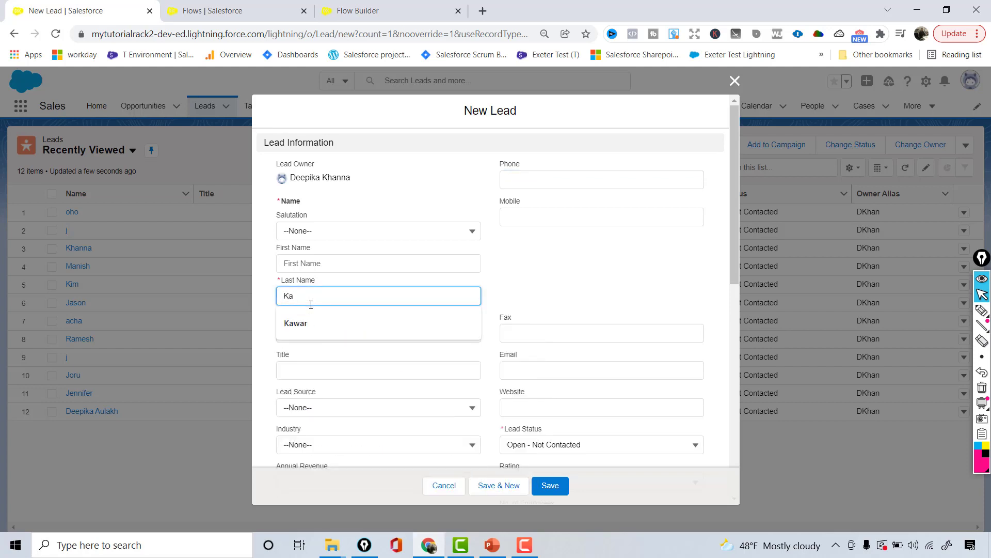
{"action": "key", "text": "BackSpace"}
{"action": "type", "text": "apoor"}
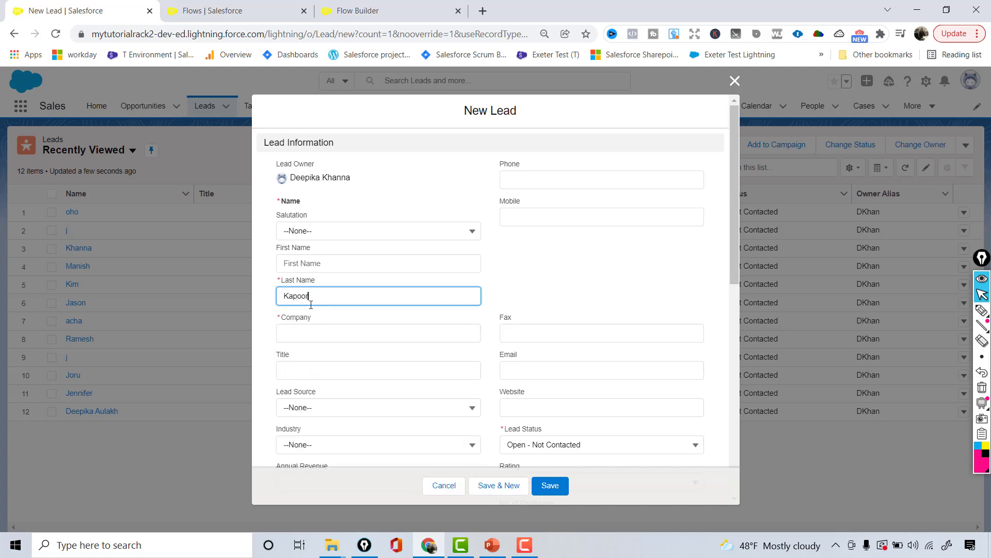
{"action": "left_click", "coordinate": [310, 264]}
{"action": "type", "text": "Kareen"}
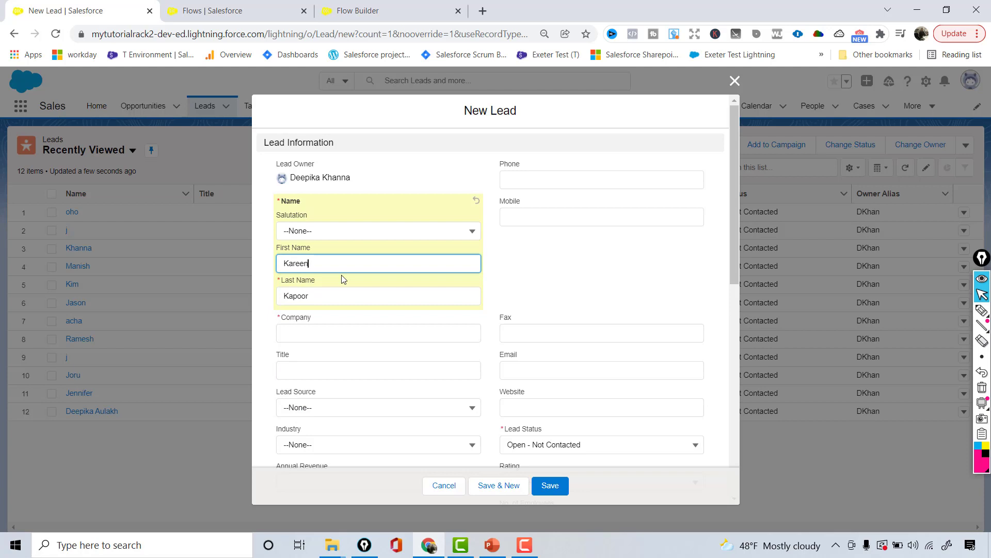
{"action": "type", "text": "a"}
{"action": "left_click", "coordinate": [324, 331]}
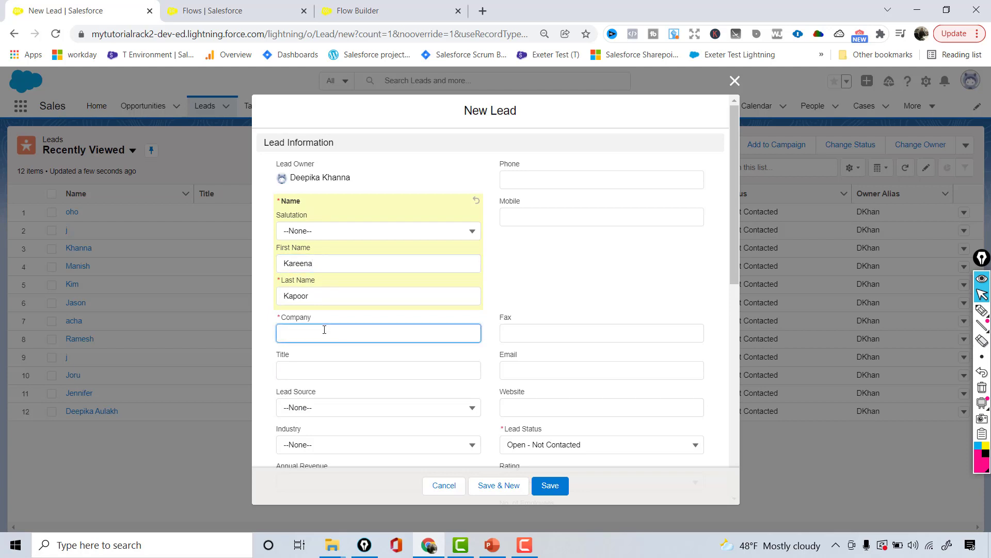
{"action": "type", "text": "XYZ"}
{"action": "left_click_drag", "start_coordinate": [739, 247], "coordinate": [734, 318]}
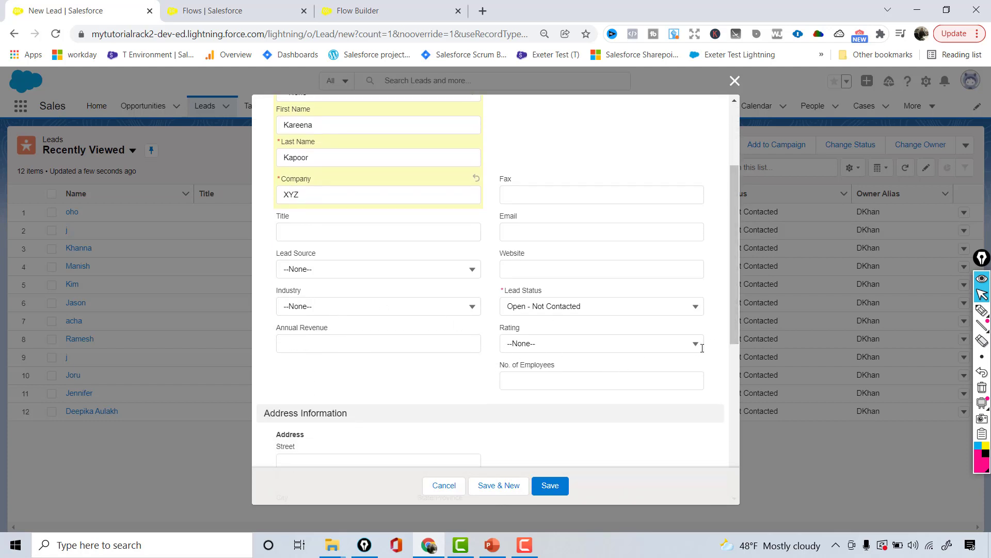
{"action": "left_click_drag", "start_coordinate": [736, 327], "coordinate": [729, 359]}
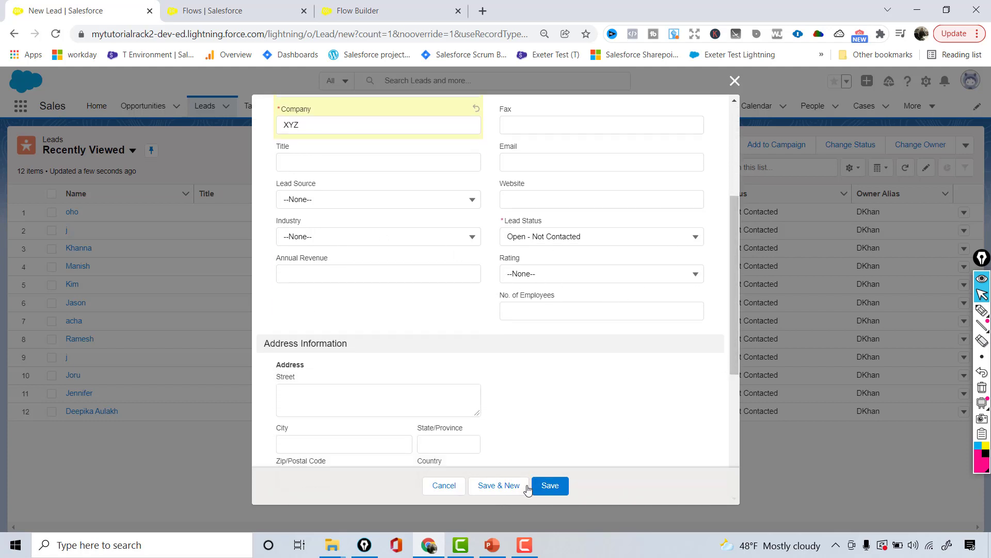
{"action": "left_click", "coordinate": [552, 485]}
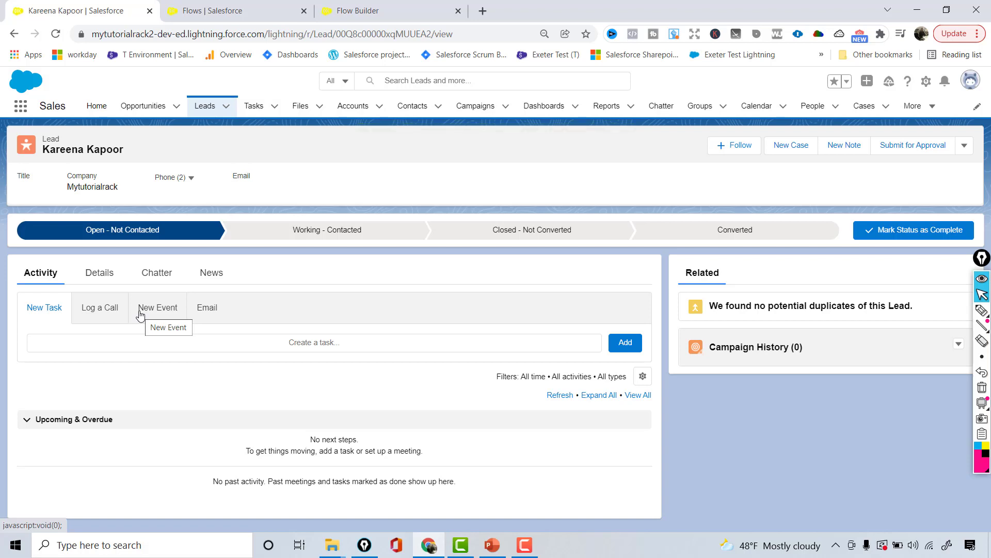
- Review the new lead's Details for the Web, Consulting and Hot defaults, then return to Leads
{"action": "left_click", "coordinate": [101, 274]}
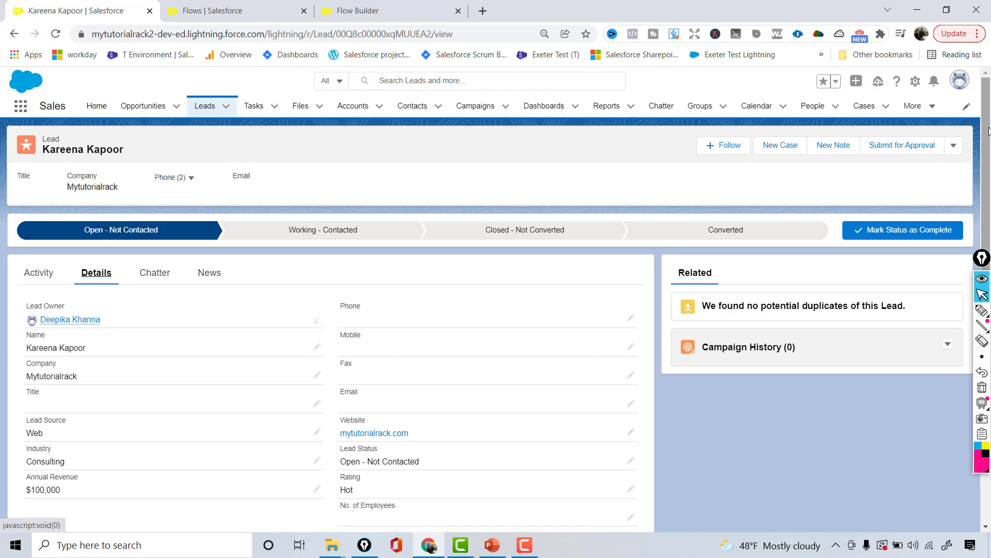
{"action": "scroll", "coordinate": [982, 204], "scroll_direction": "down", "scroll_amount": 2}
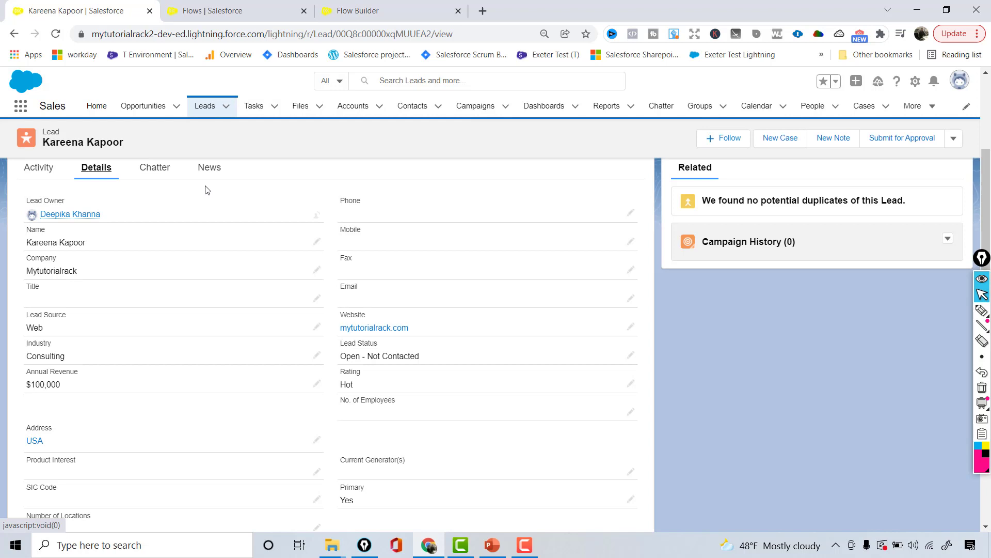
{"action": "left_click", "coordinate": [206, 108]}
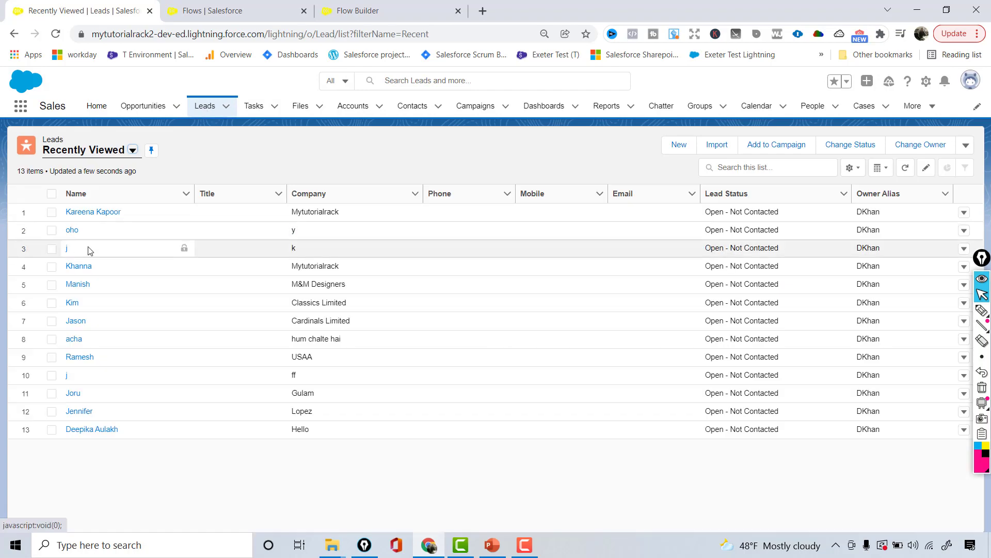
- Open the older lead with company y and put its Phone field into edit mode
{"action": "left_click", "coordinate": [75, 233]}
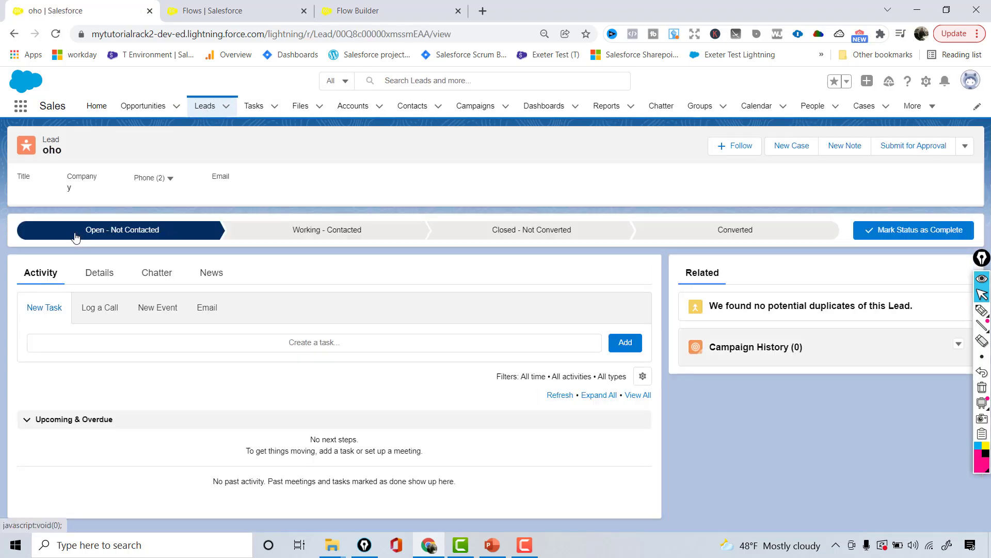
{"action": "left_click", "coordinate": [98, 272]}
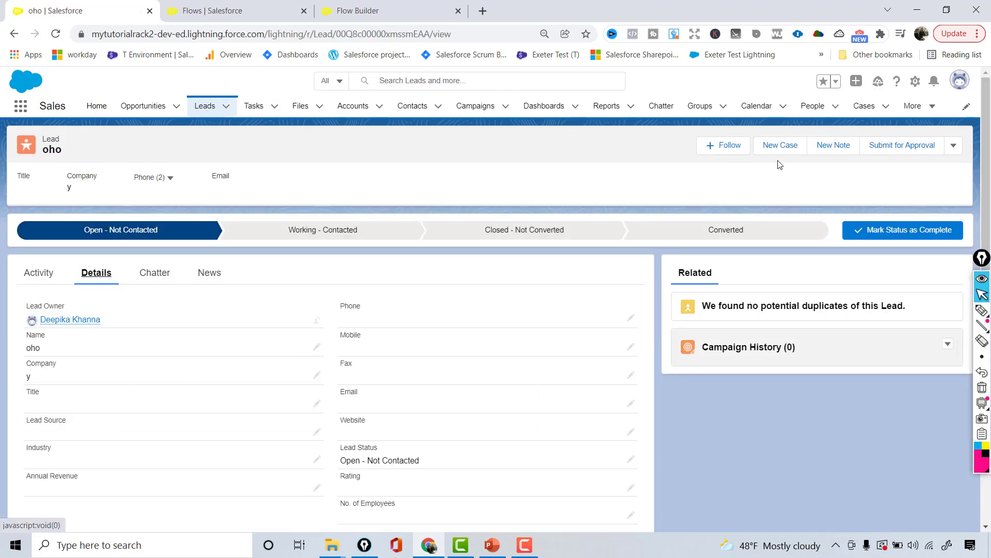
{"action": "left_click", "coordinate": [630, 318]}
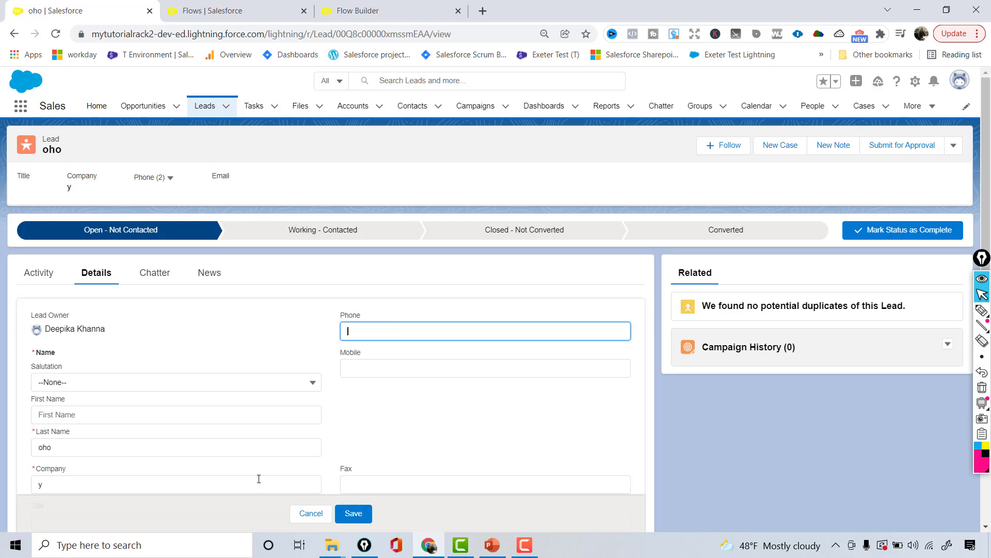
- Save a phone number on the older lead and confirm its Industry default stays empty
{"action": "mouse_move", "coordinate": [989, 164]}
{"action": "left_mouse_down"}
{"action": "mouse_move", "coordinate": [985, 248]}
{"action": "mouse_move", "coordinate": [965, 283]}
{"action": "mouse_move", "coordinate": [980, 386]}
{"action": "mouse_move", "coordinate": [990, 170]}
{"action": "left_mouse_up"}
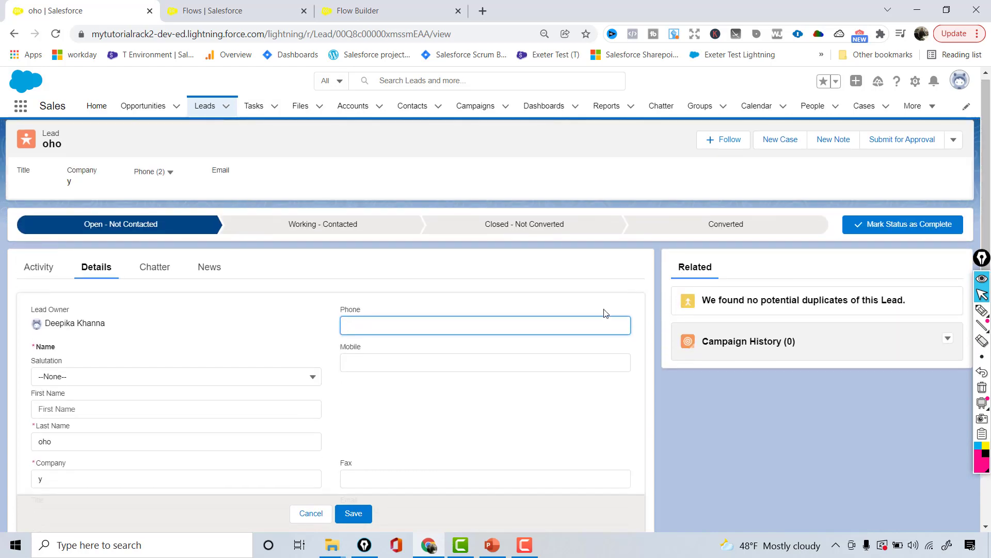
{"action": "type", "text": "1234567777"}
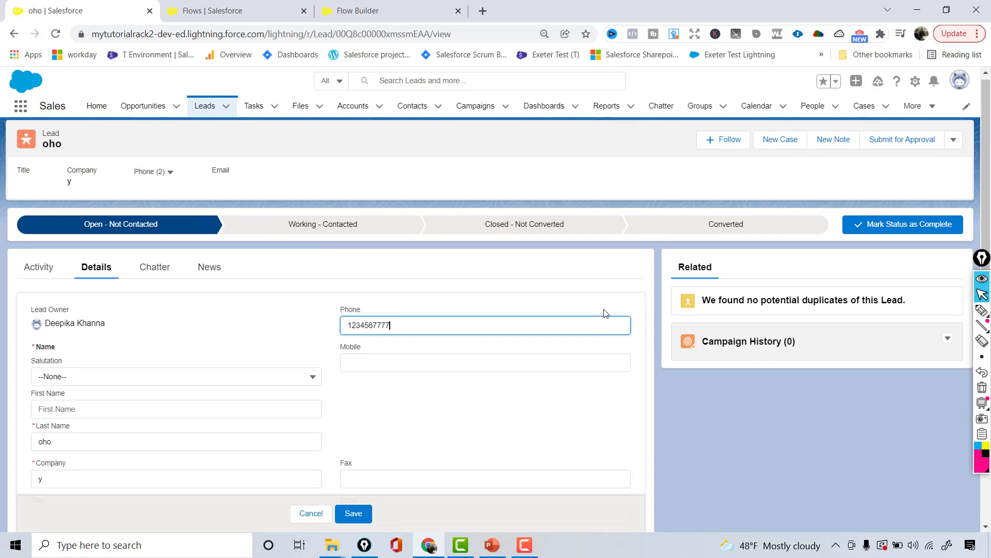
{"action": "left_click", "coordinate": [352, 519]}
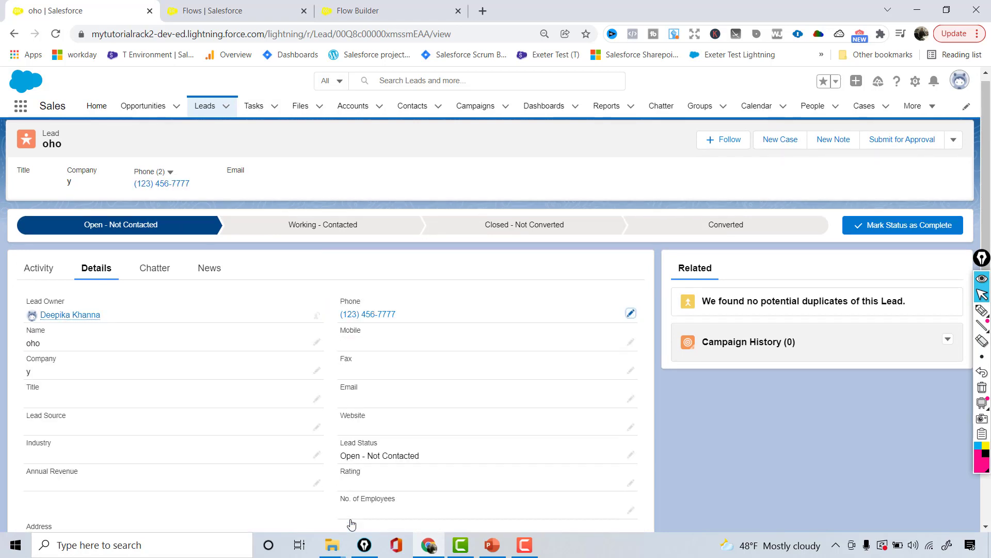
{"action": "scroll", "coordinate": [612, 223], "scroll_direction": "down", "scroll_amount": 1}
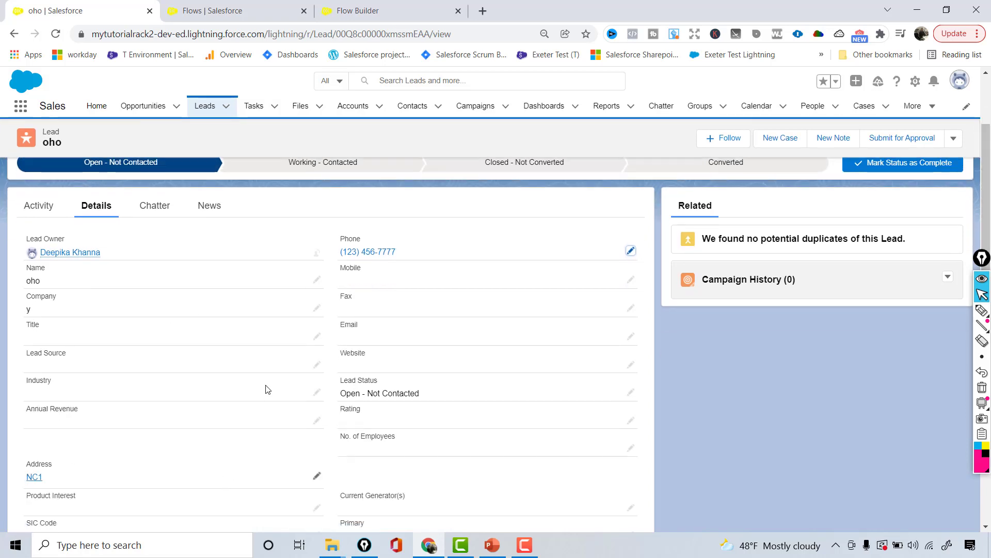
{"action": "scroll", "coordinate": [532, 305], "scroll_direction": "down", "scroll_amount": 1}
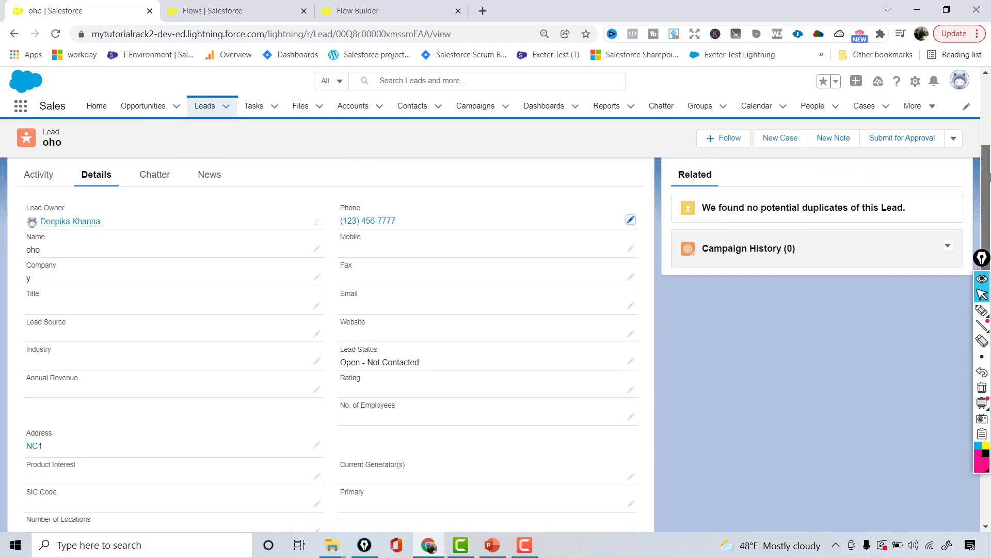